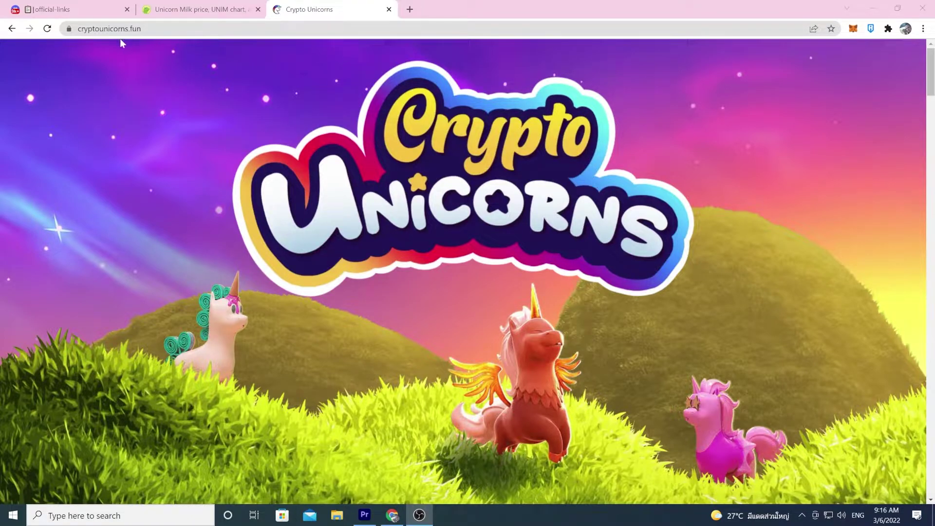
# Scroll the Crypto Unicorns homepage down and back up to look it over
pyautogui.scroll(-7, 490, 259)
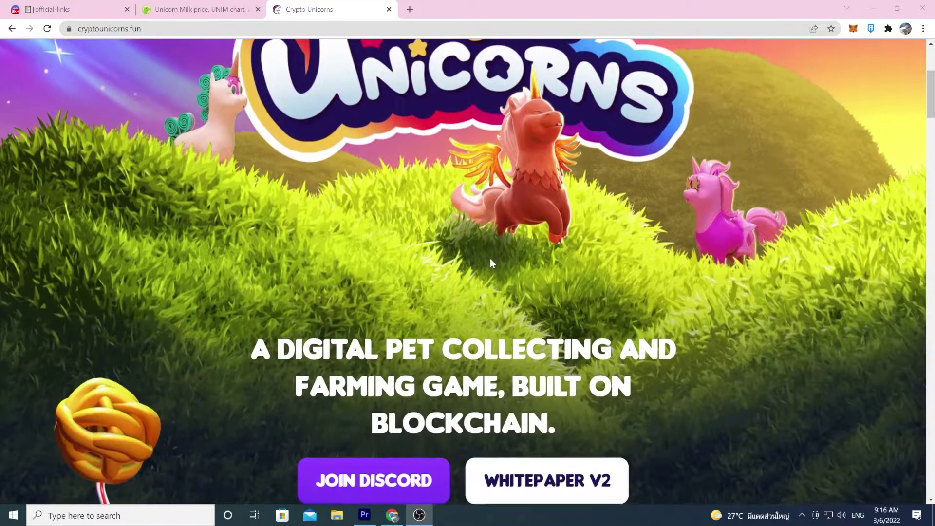
pyautogui.scroll(7, 407, 341)
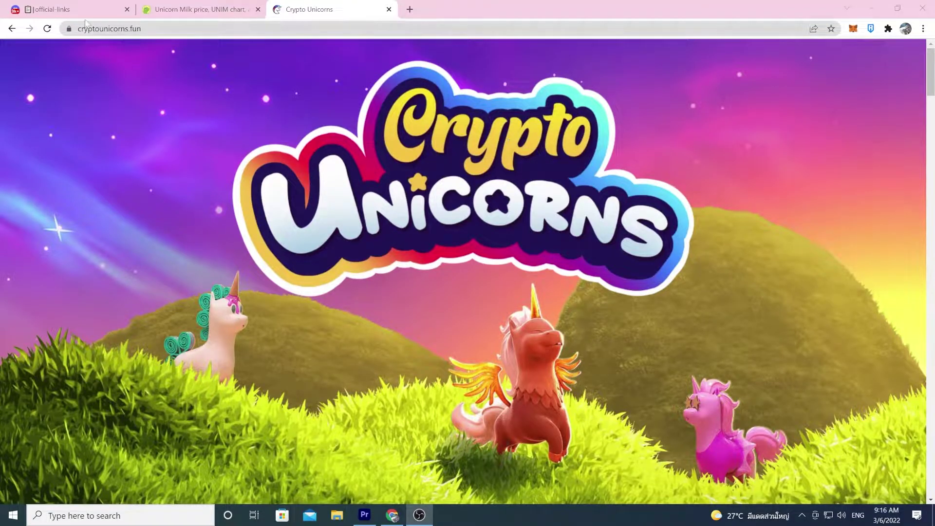
pyautogui.click(81, 11)
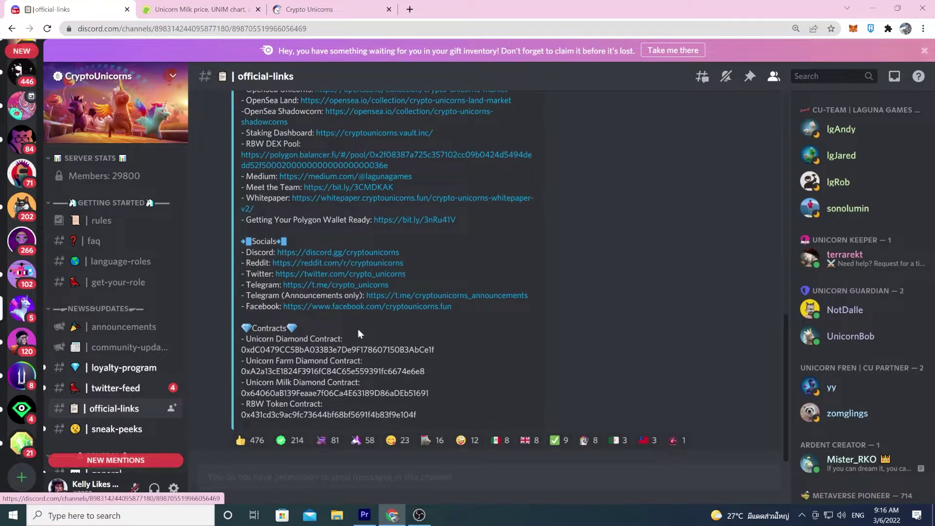
pyautogui.scroll(2, 358, 329)
pyautogui.scroll(-1, 358, 329)
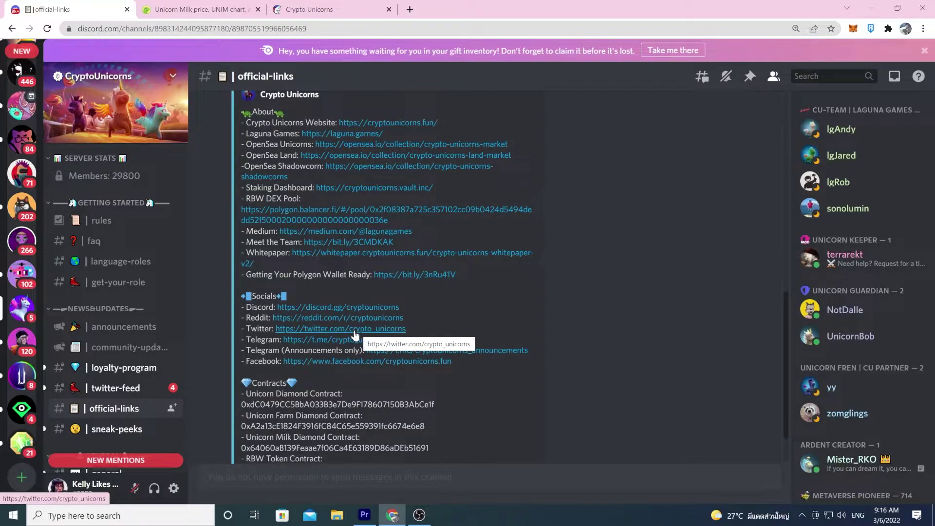
pyautogui.scroll(-1, 365, 316)
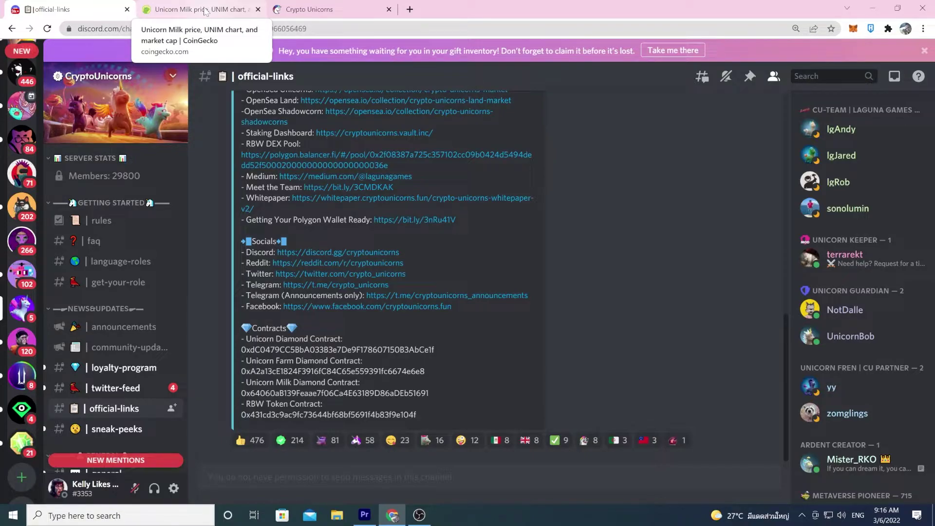
# Leave the Unicorn Milk price tab for the CoinGecko home page
pyautogui.click(204, 11)
pyautogui.scroll(8, 313, 170)
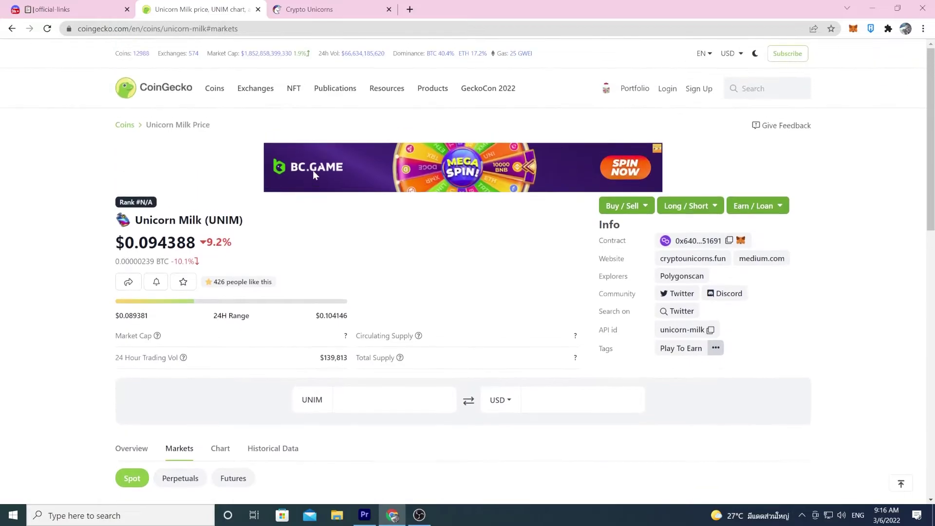
pyautogui.click(174, 93)
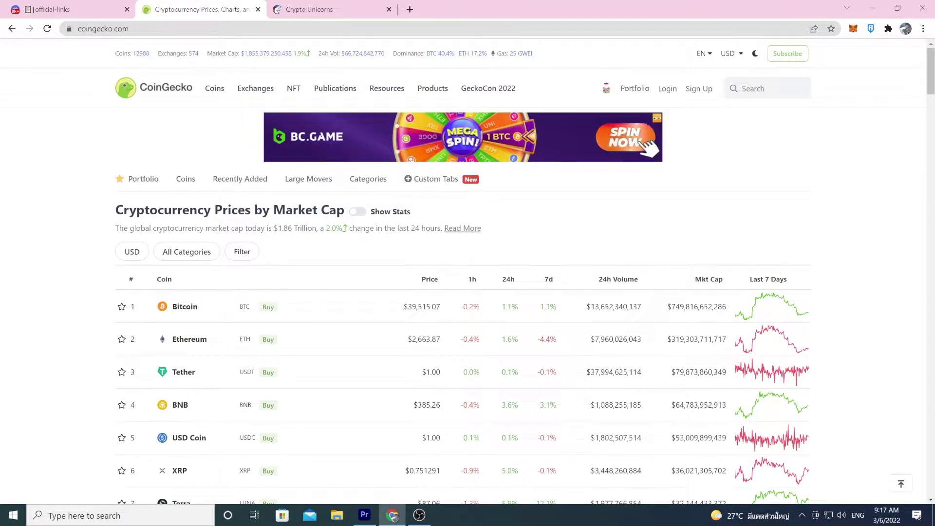
# Search CoinGecko for UNIM, open the Unicorn Milk coin page and highlight its Contract entry
pyautogui.click(765, 97)
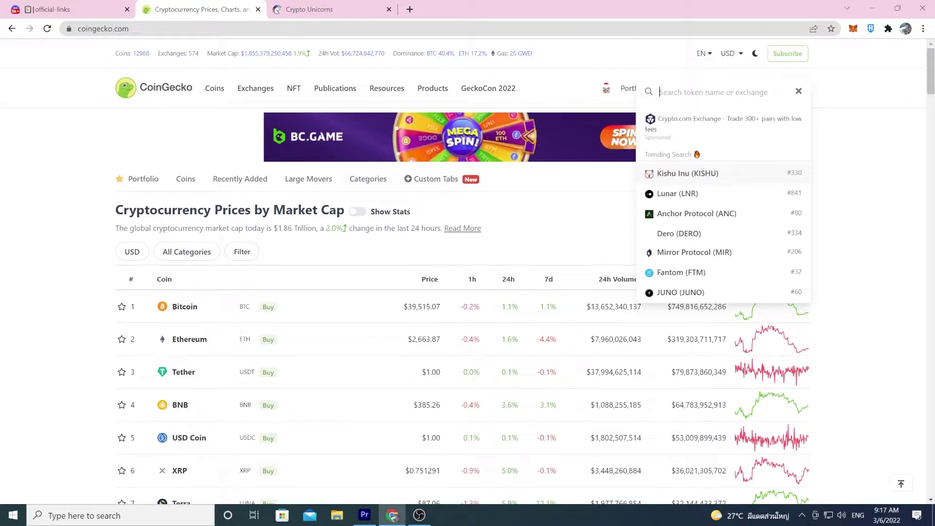
pyautogui.write('UNIM')
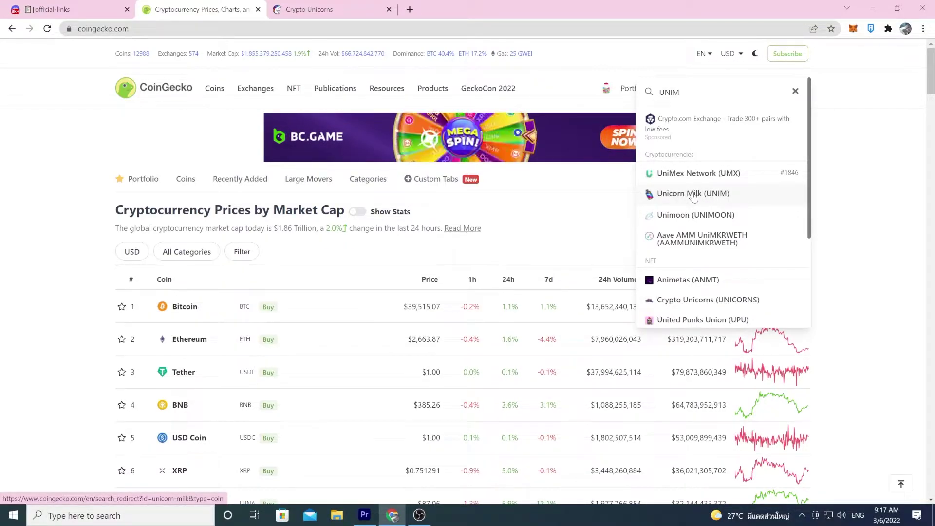
pyautogui.click(695, 194)
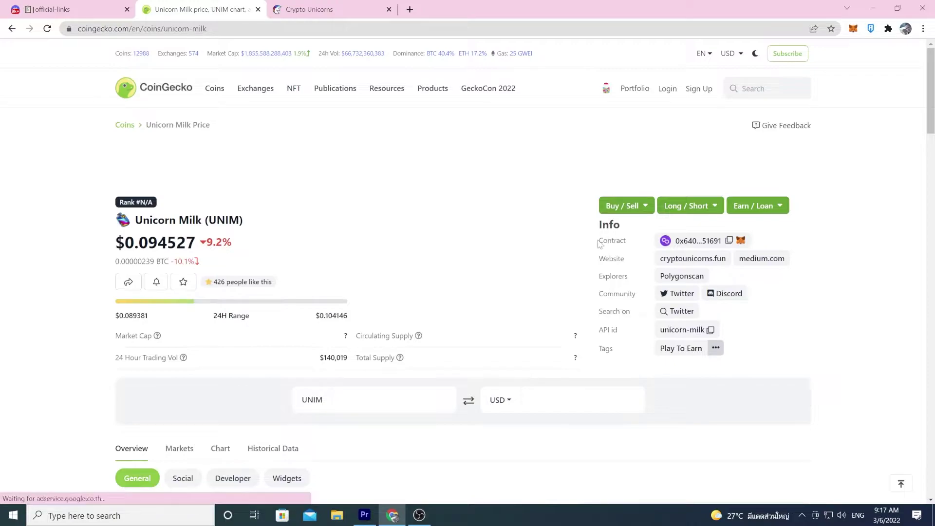
pyautogui.moveTo(599, 240); pyautogui.dragTo(629, 245)
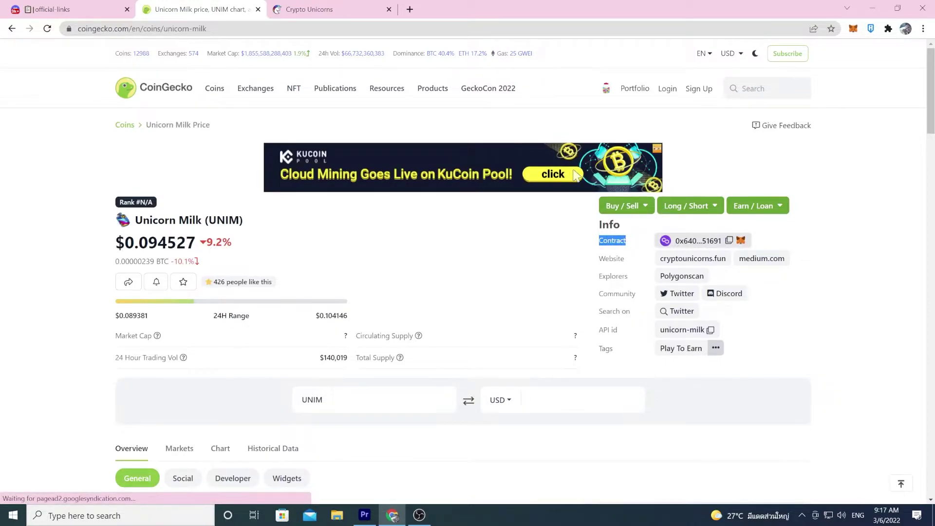
# Copy the Unicorn Milk contract address and paste it into a new tab
pyautogui.click(729, 241)
pyautogui.click(410, 10)
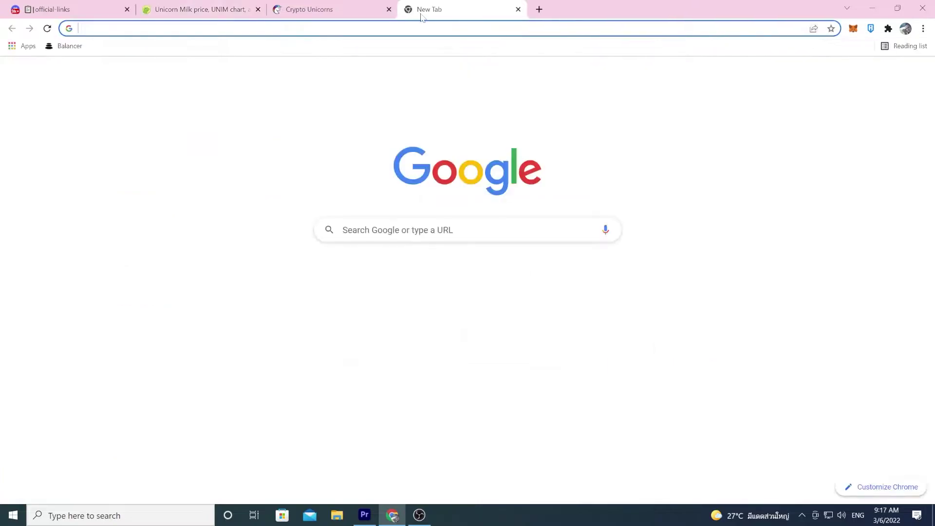
pyautogui.hotkey('ctrl', 'v')
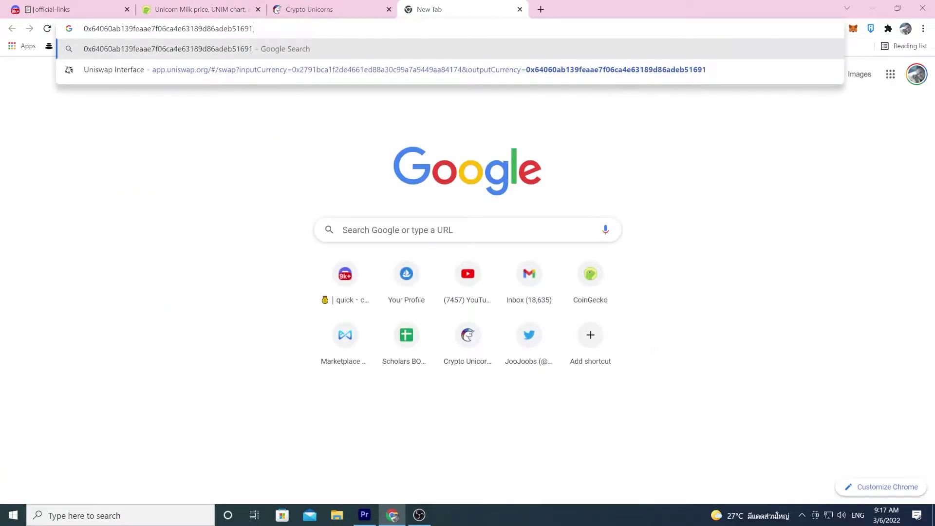
# Check the pasted address against the Discord Unicorn Milk contract listing, then return to CoinGecko
pyautogui.click(88, 10)
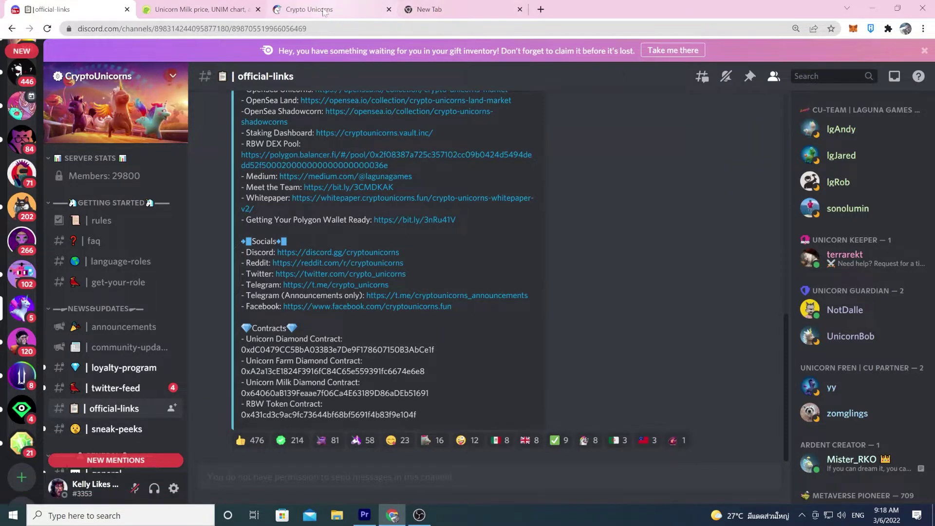
pyautogui.click(229, 10)
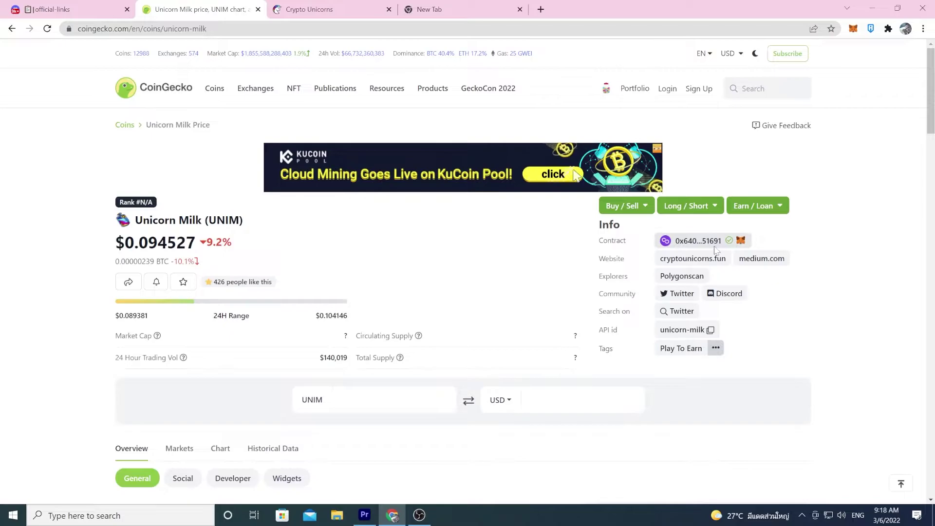
pyautogui.click(73, 9)
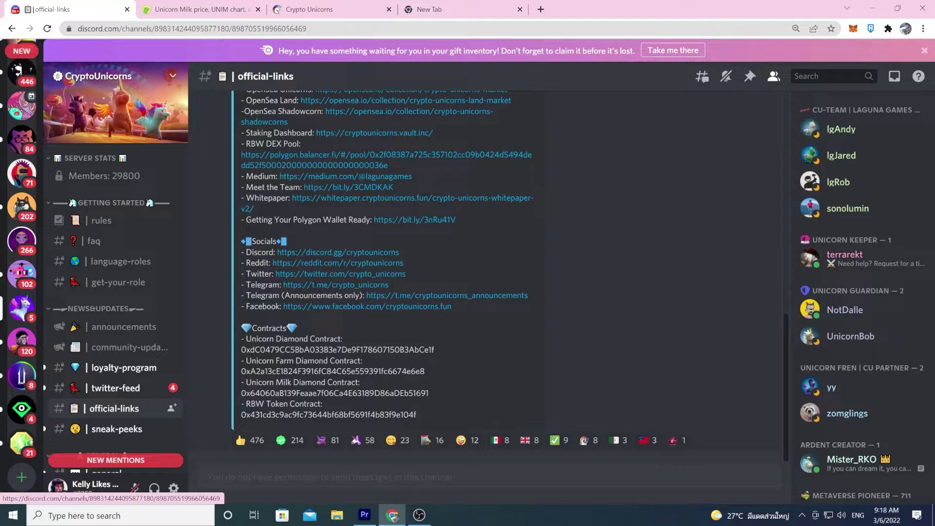
pyautogui.moveTo(246, 382); pyautogui.dragTo(421, 393)
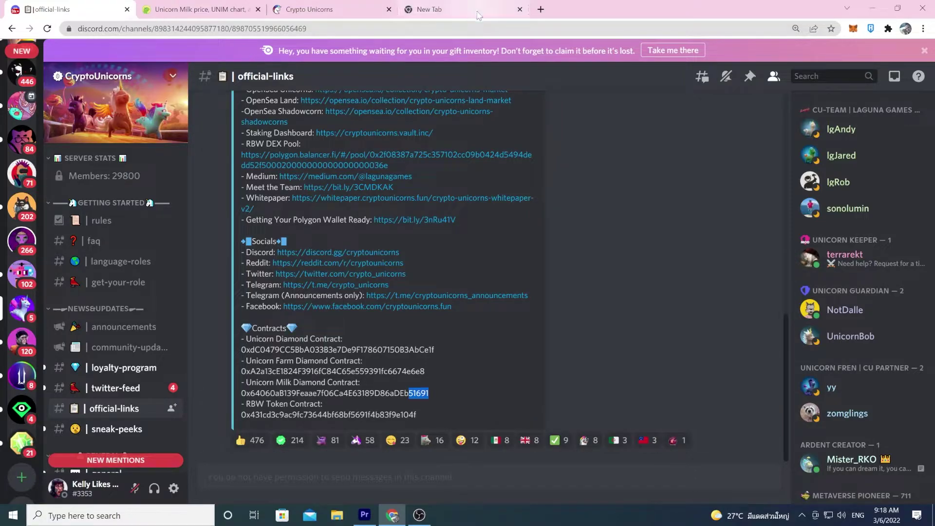
pyautogui.click(477, 11)
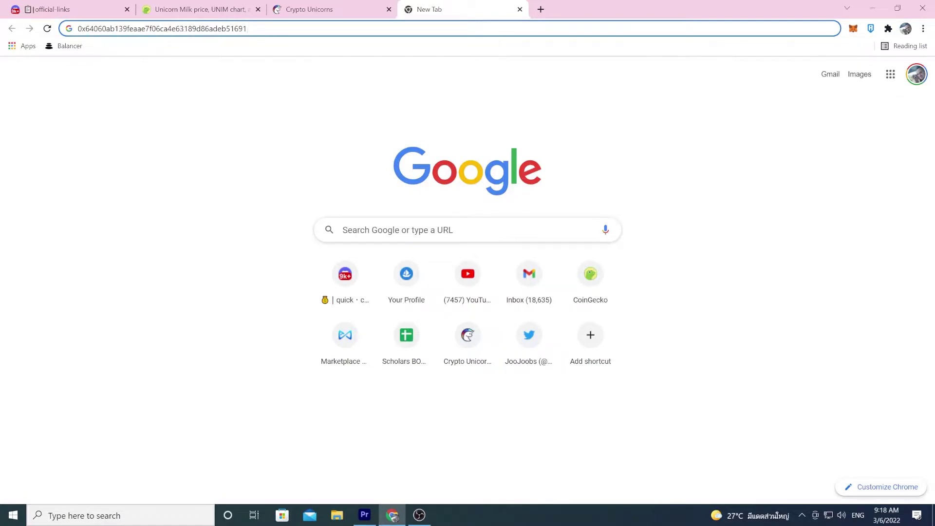
pyautogui.click(200, 10)
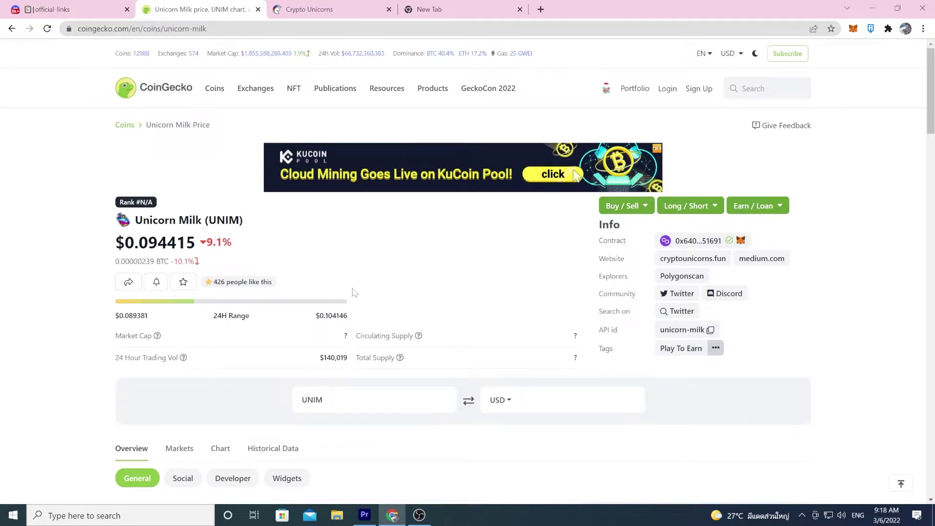
# Show the Unicorn Milk Markets table, listing Uniswap (Polygon) USDC/UNIM and other pairs
pyautogui.scroll(-1, 418, 269)
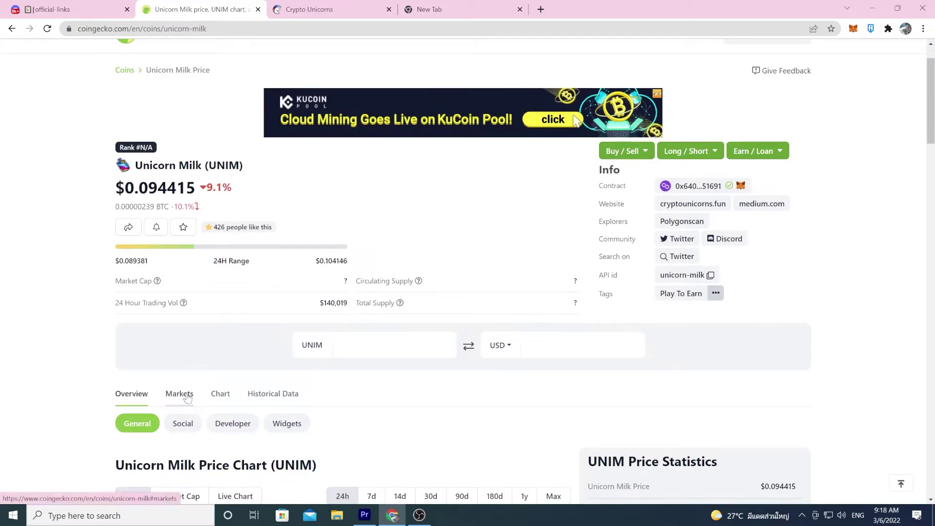
pyautogui.click(187, 398)
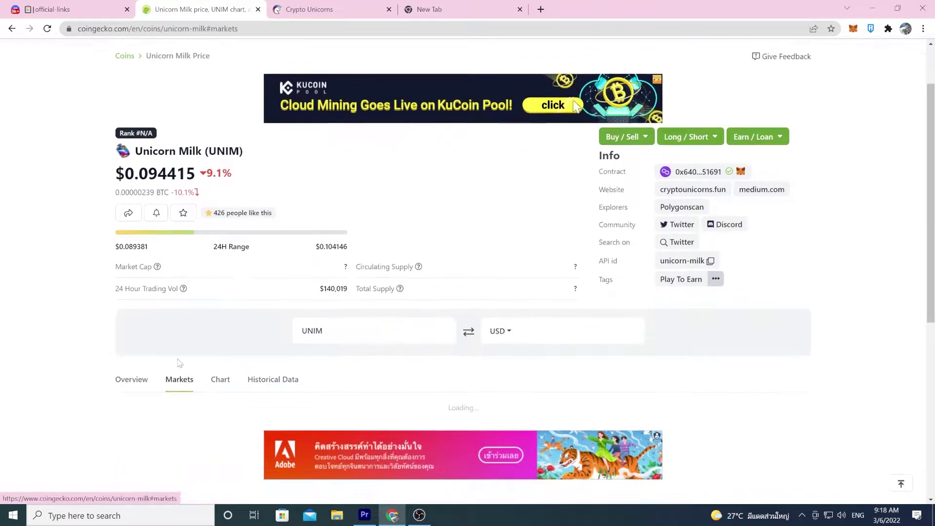
pyautogui.scroll(-3, 107, 228)
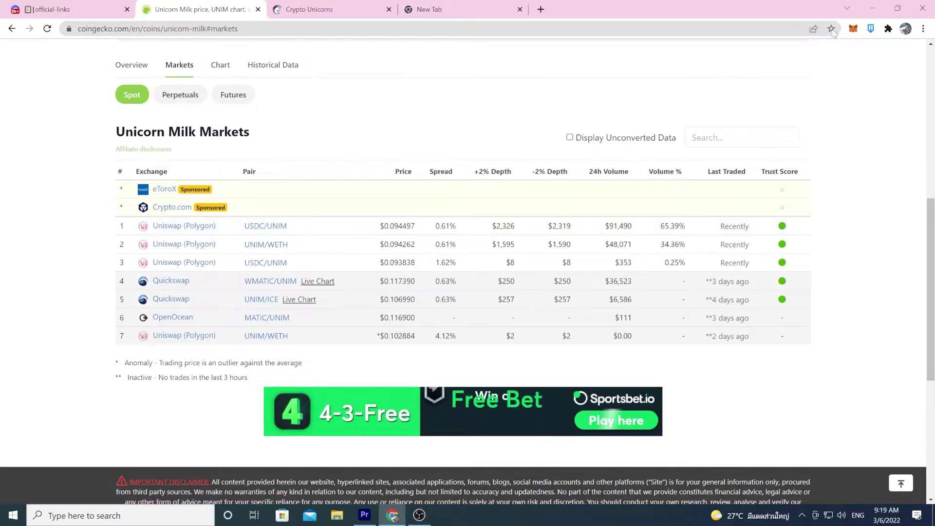
# Check the MATIC balance in MetaMask and open the Uniswap (Polygon) USDC/UNIM pair
pyautogui.click(853, 29)
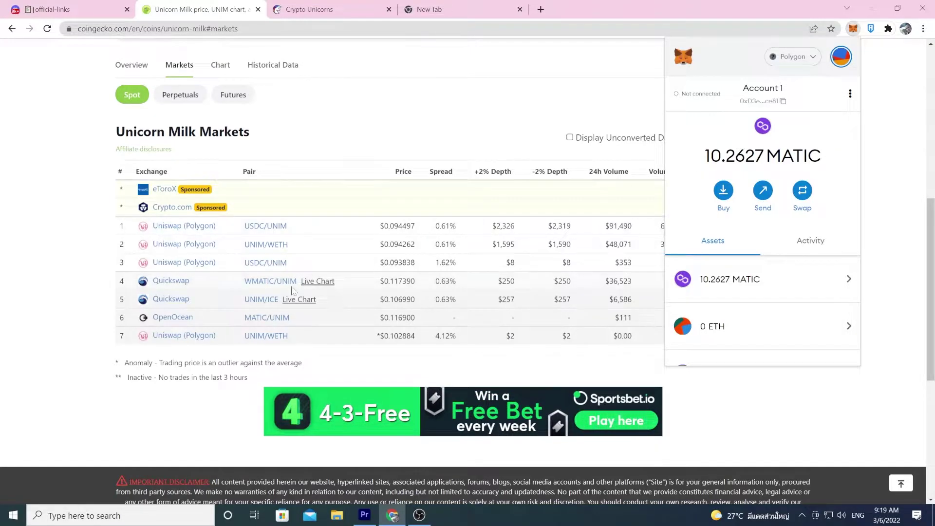
pyautogui.click(268, 231)
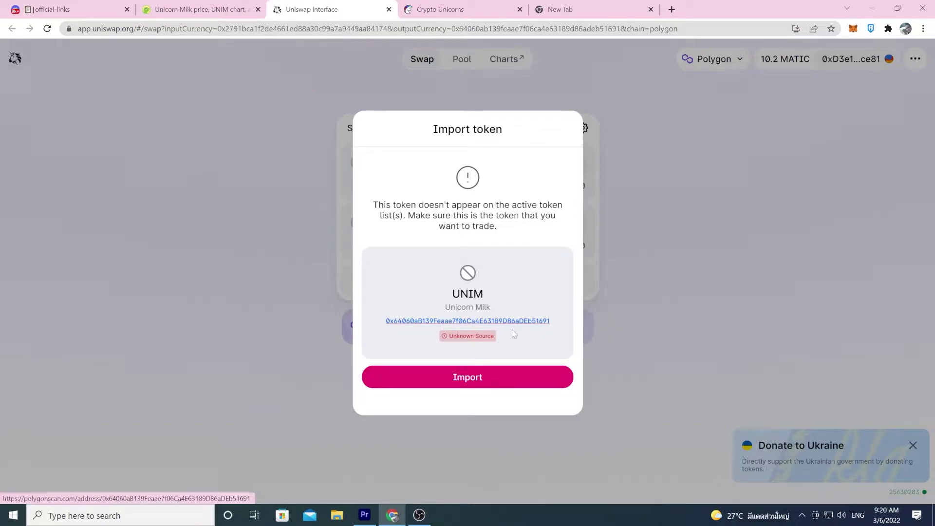
# Import UNIM, then confirm MetaMask holds 10.2627 MATIC and zero ETH, UNICORNS, USDC, RBW
pyautogui.click(490, 379)
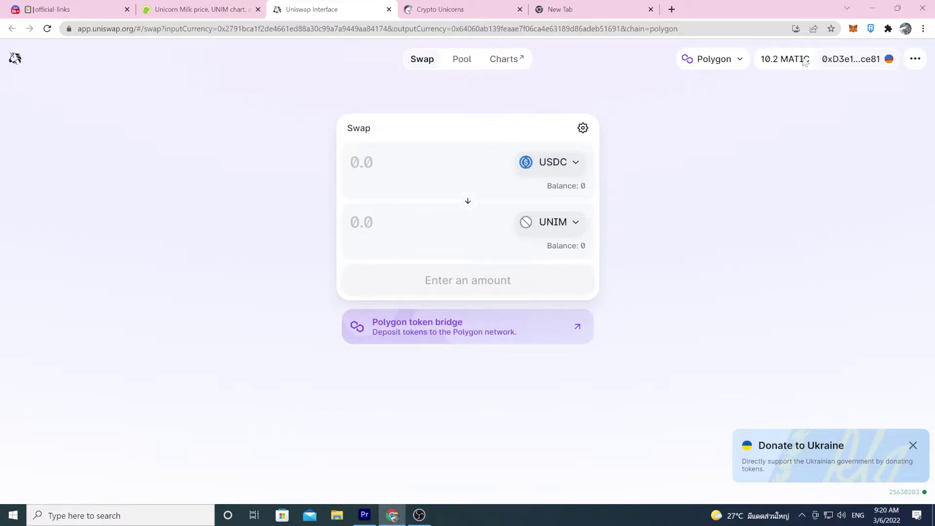
pyautogui.click(854, 29)
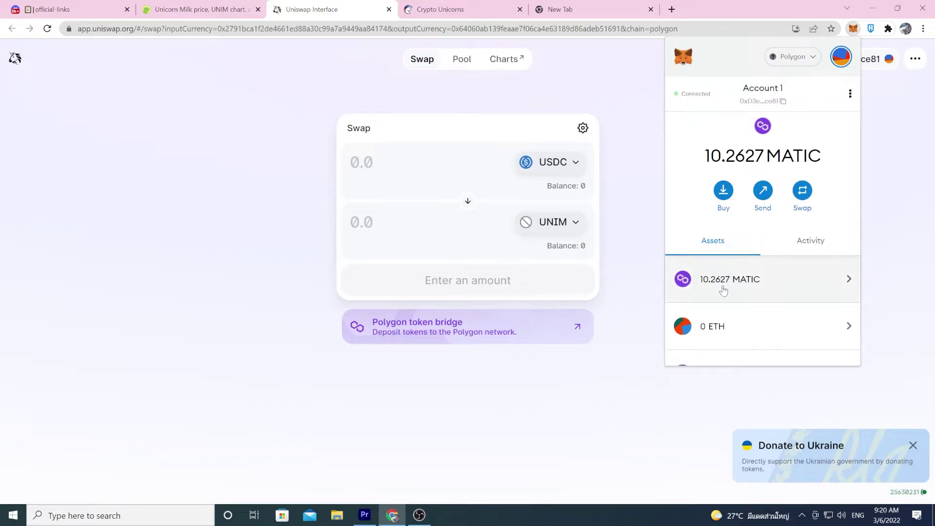
pyautogui.scroll(-4, 735, 290)
pyautogui.scroll(2, 738, 288)
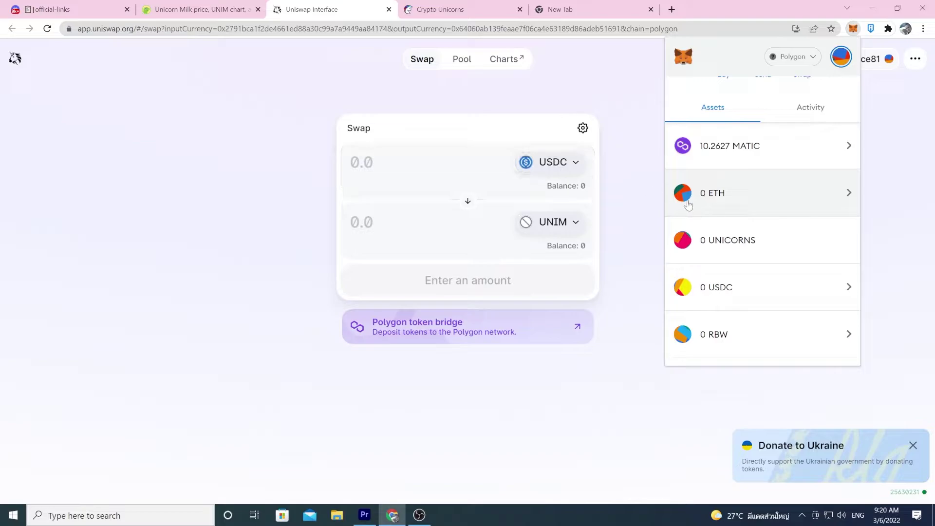
# Pay with MATIC instead of USDC and enter 5 MATIC, quoting about 79.28 UNIM
pyautogui.click(566, 166)
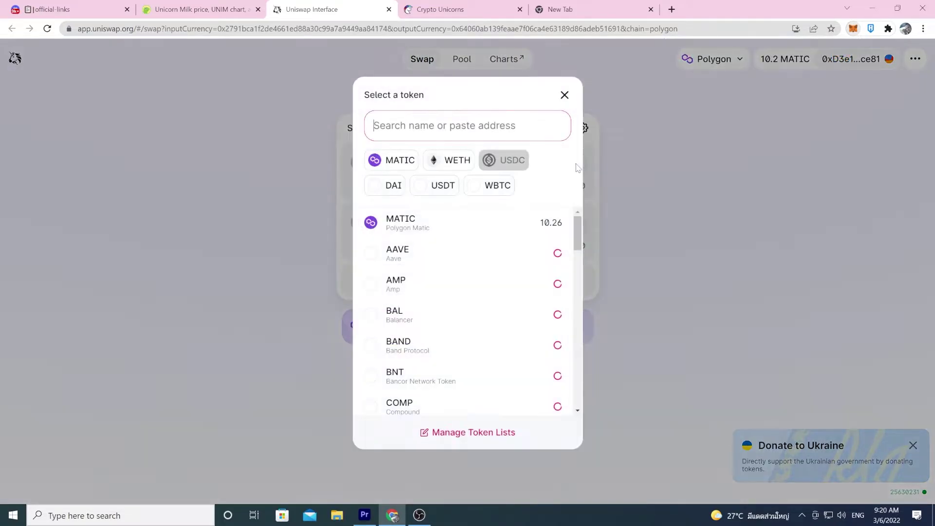
pyautogui.click(392, 161)
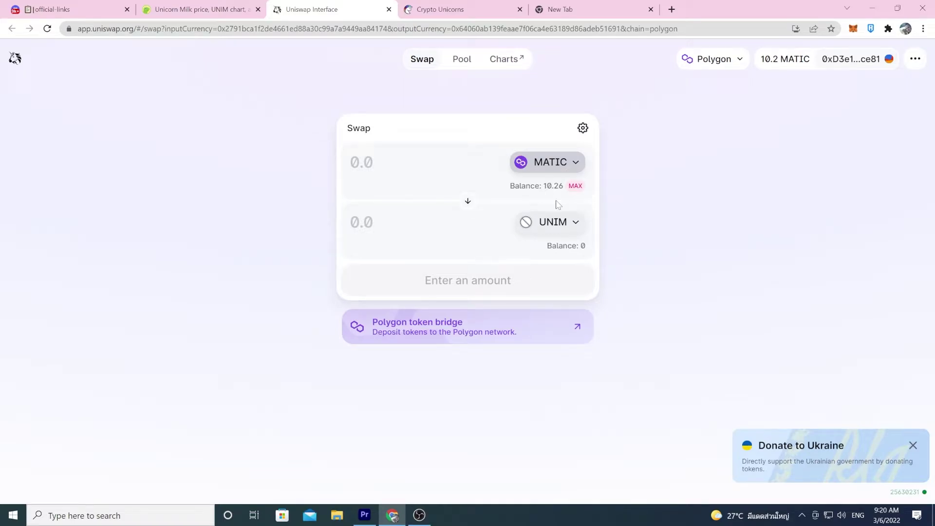
pyautogui.click(431, 156)
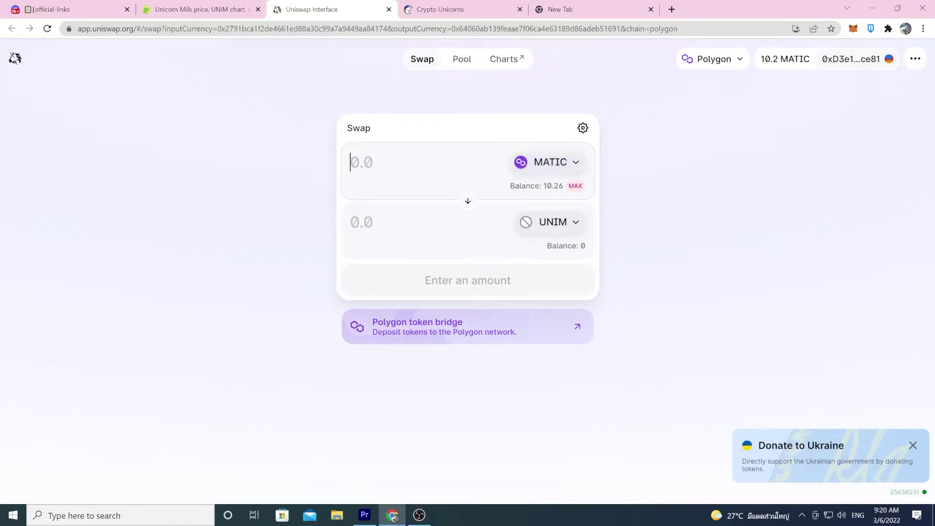
pyautogui.write('5')
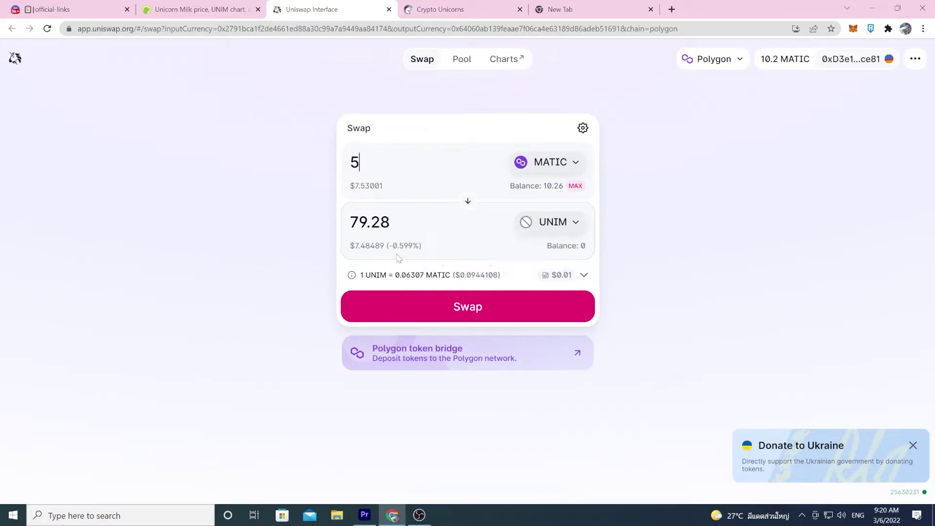
pyautogui.moveTo(402, 255)
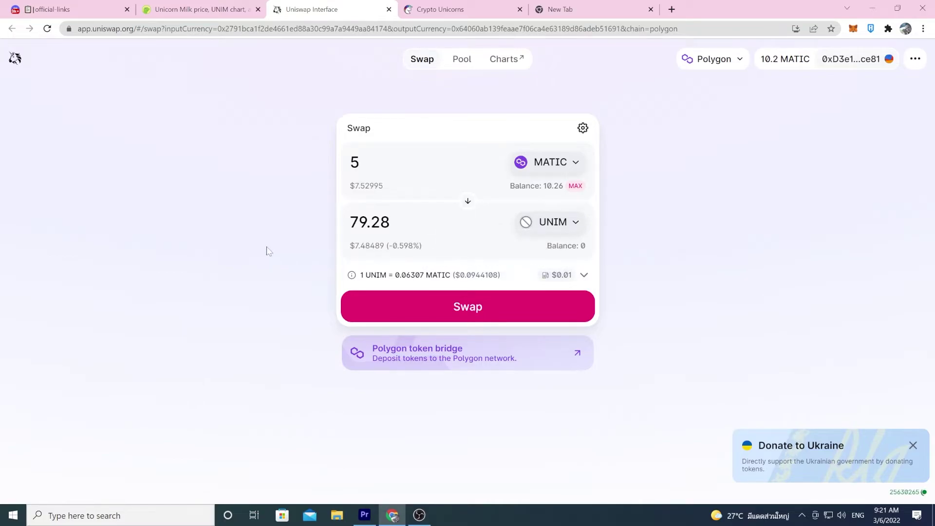
# Confirm the 5 MATIC to UNIM swap with Aggressive gas and check MetaMask activity
pyautogui.click(501, 306)
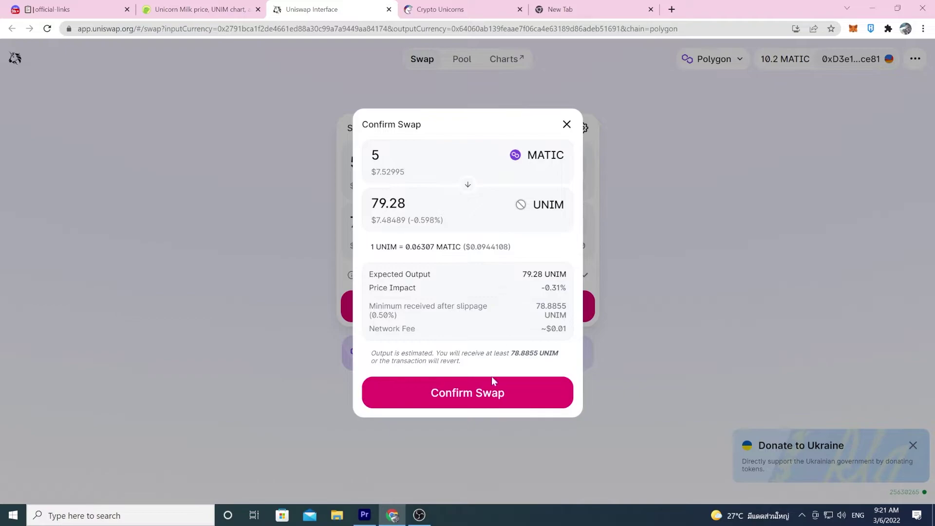
pyautogui.click(499, 394)
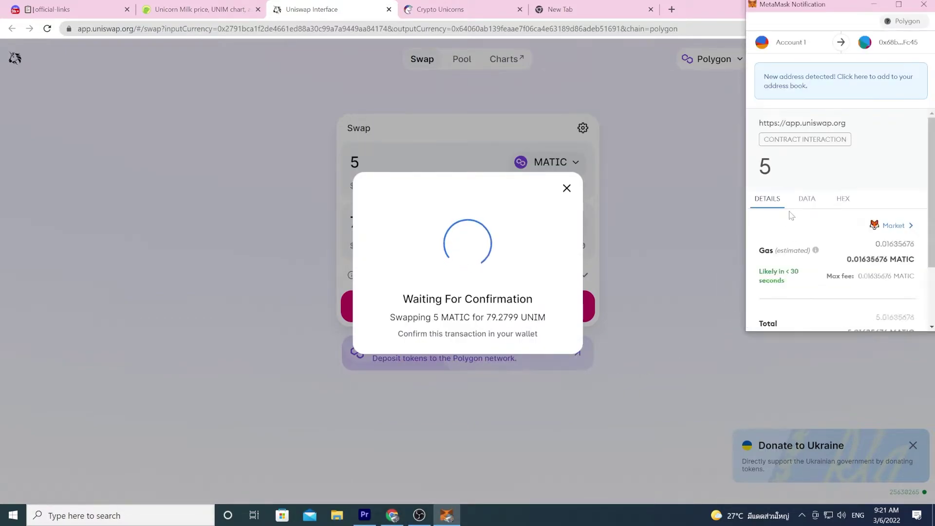
pyautogui.click(892, 226)
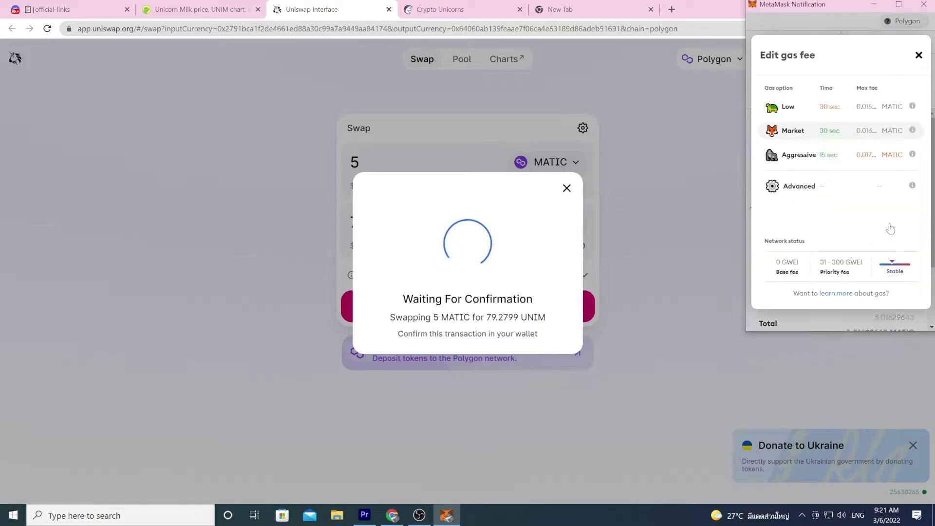
pyautogui.click(798, 155)
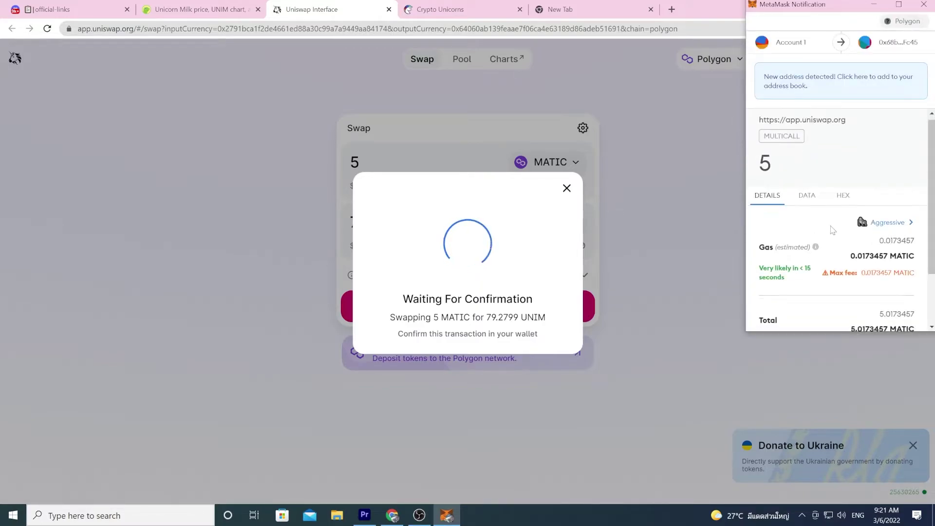
pyautogui.click(863, 310)
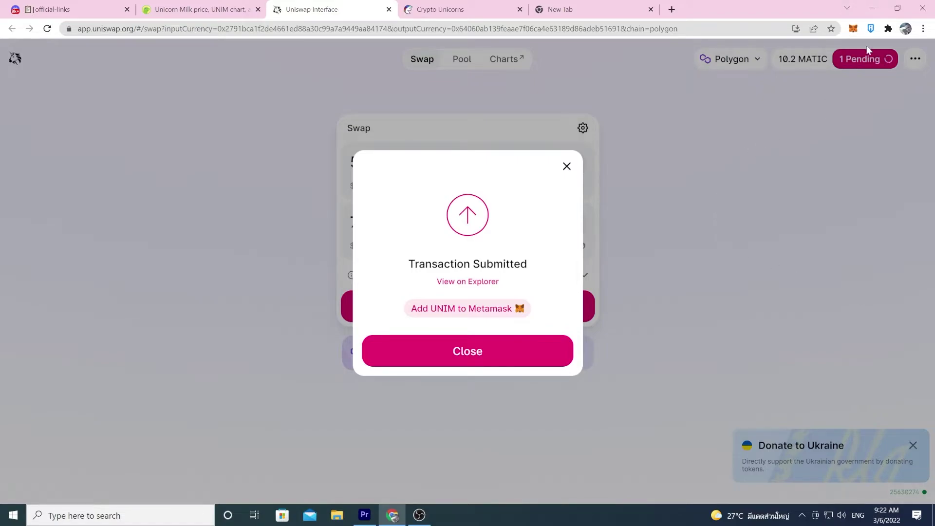
pyautogui.click(853, 29)
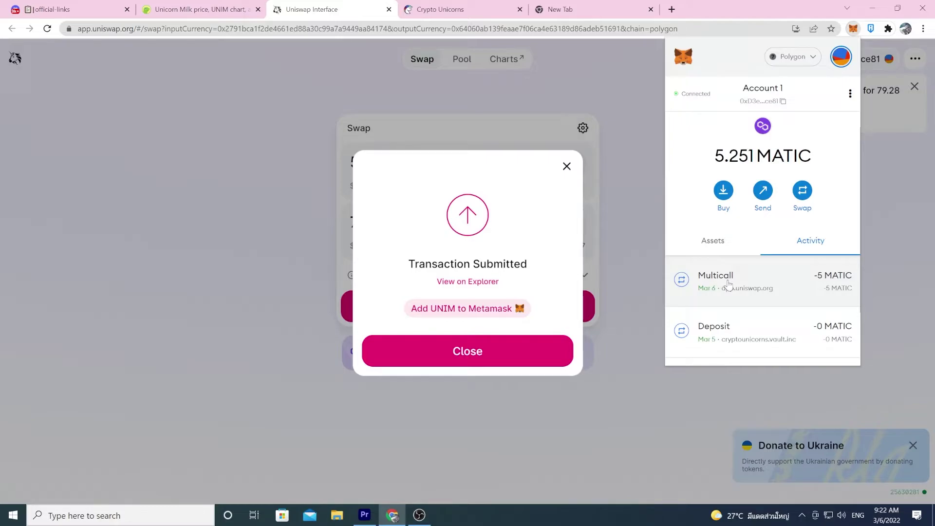
pyautogui.click(197, 9)
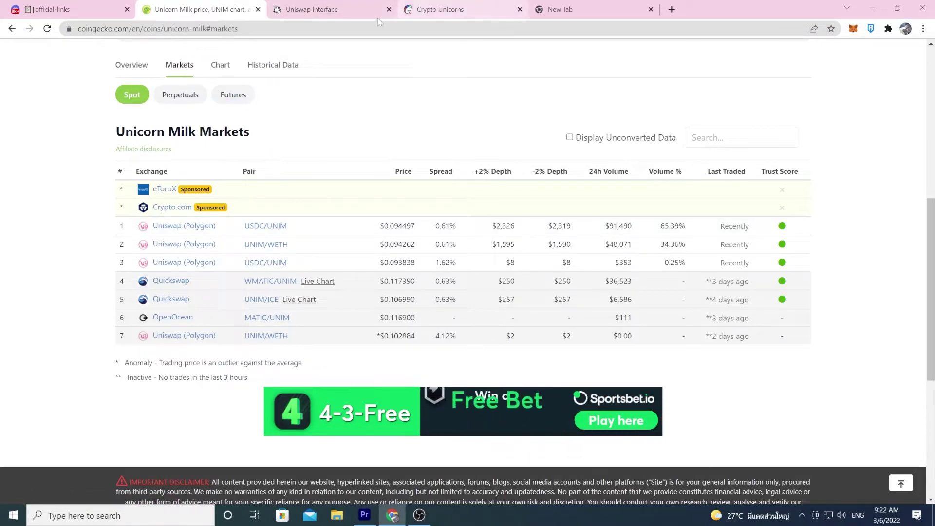
# Back on Uniswap, dismiss the Transaction Submitted notice to see 5.25 MATIC and 79.27 UNIM
pyautogui.click(327, 15)
pyautogui.click(558, 359)
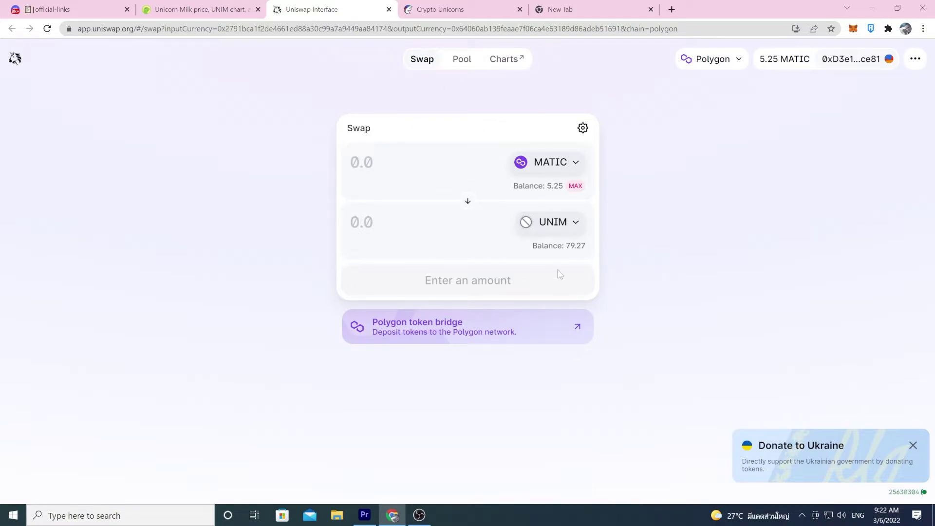
# Reverse the swap to sell UNIM for USDC and enter 50 UNIM, quoting about 4.69512 USDC
pyautogui.click(468, 202)
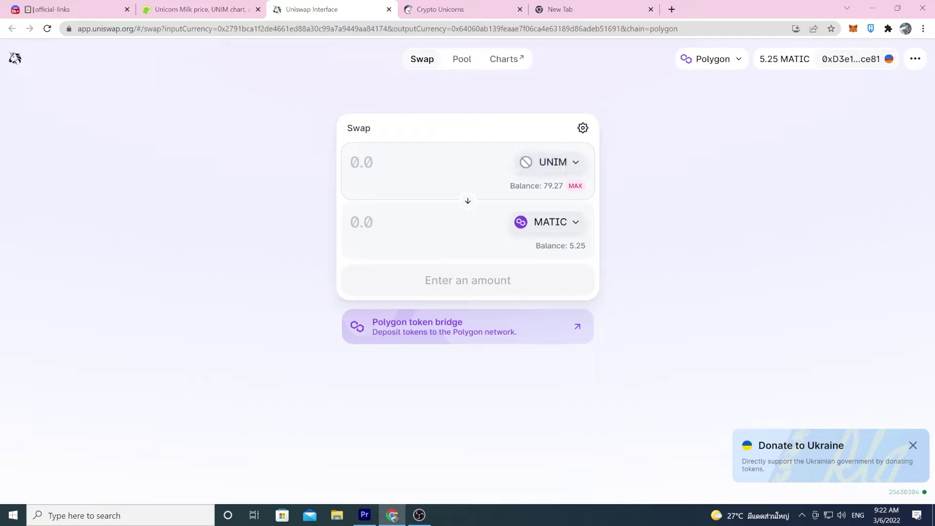
pyautogui.click(565, 225)
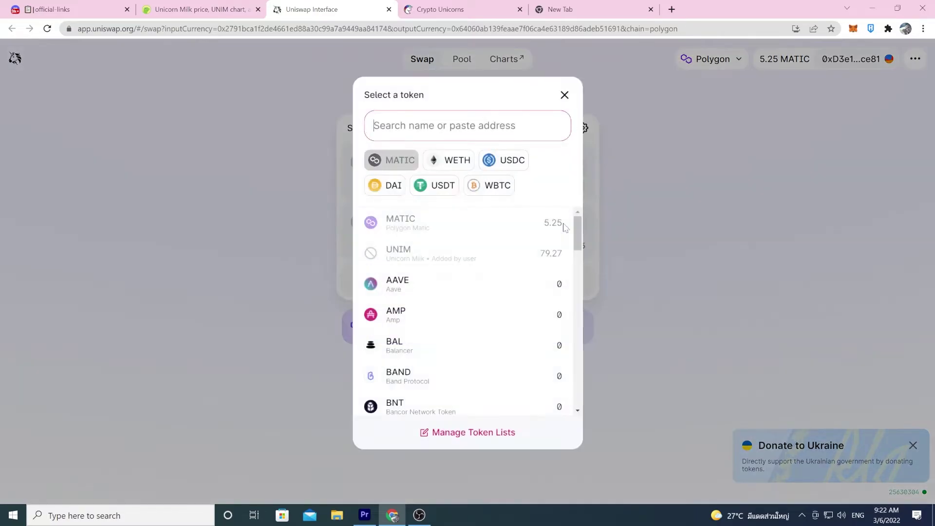
pyautogui.click(520, 165)
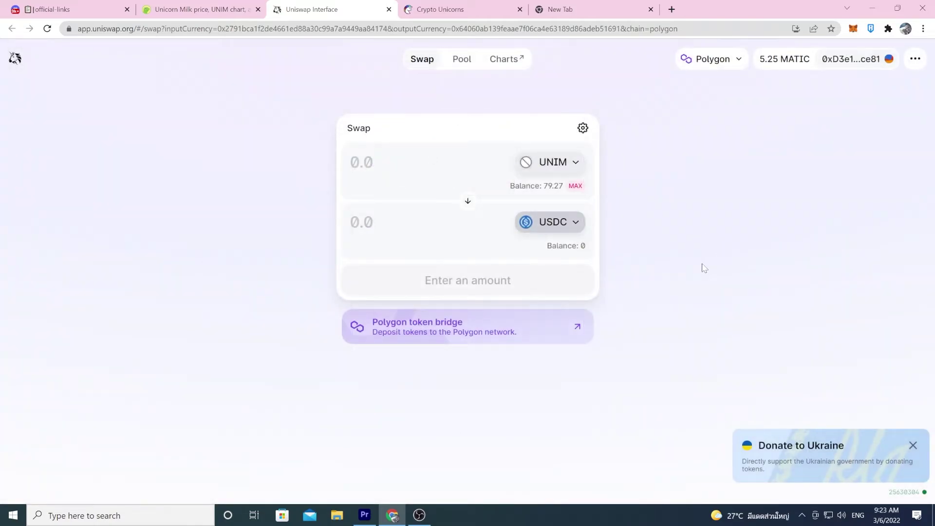
pyautogui.click(366, 163)
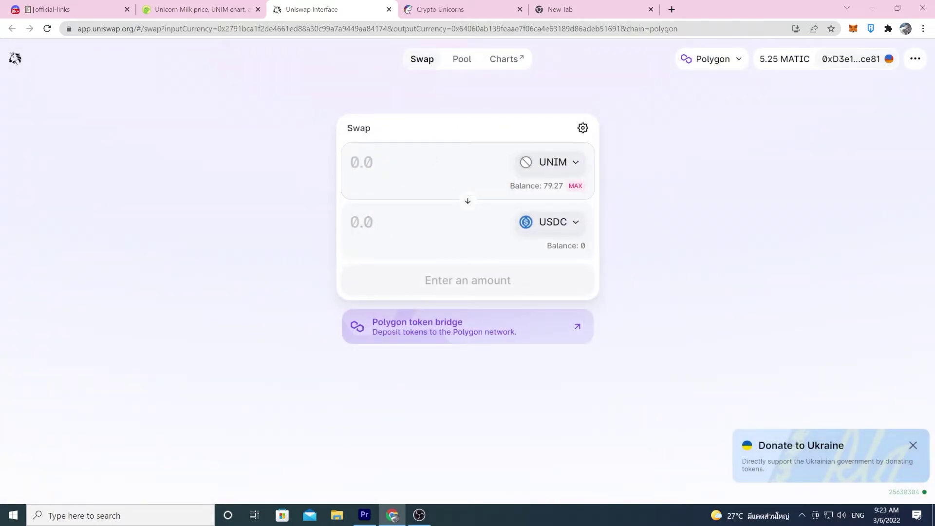
pyautogui.write('50')
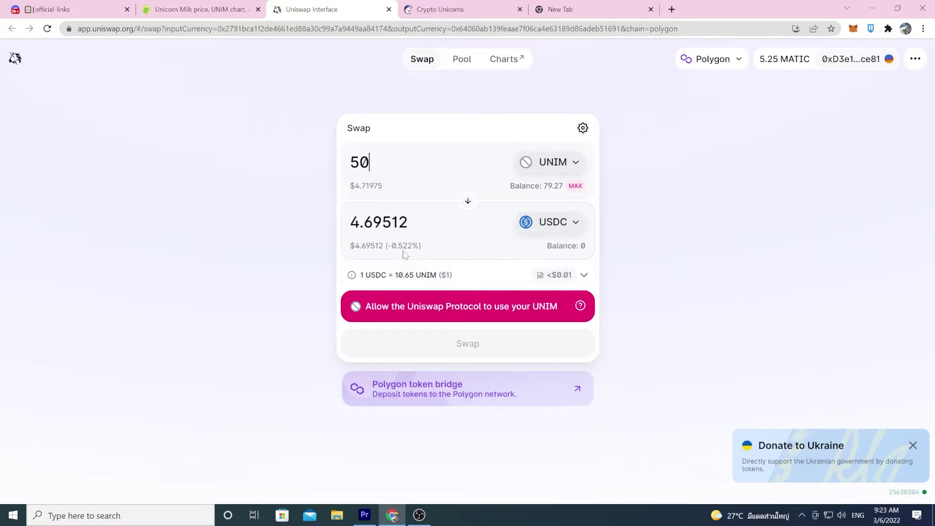
pyautogui.moveTo(398, 252)
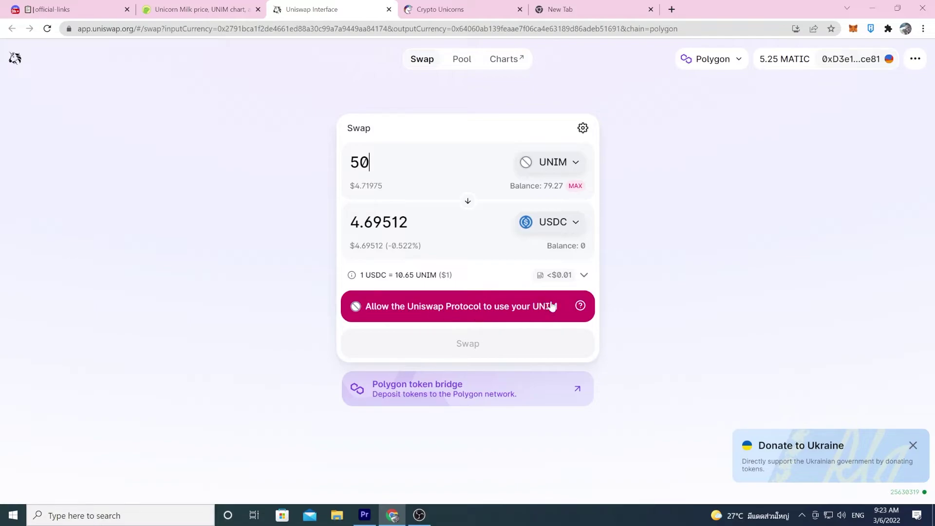
# Approve Uniswap to spend UNIM, confirming in MetaMask with the Aggressive gas fee
pyautogui.click(514, 309)
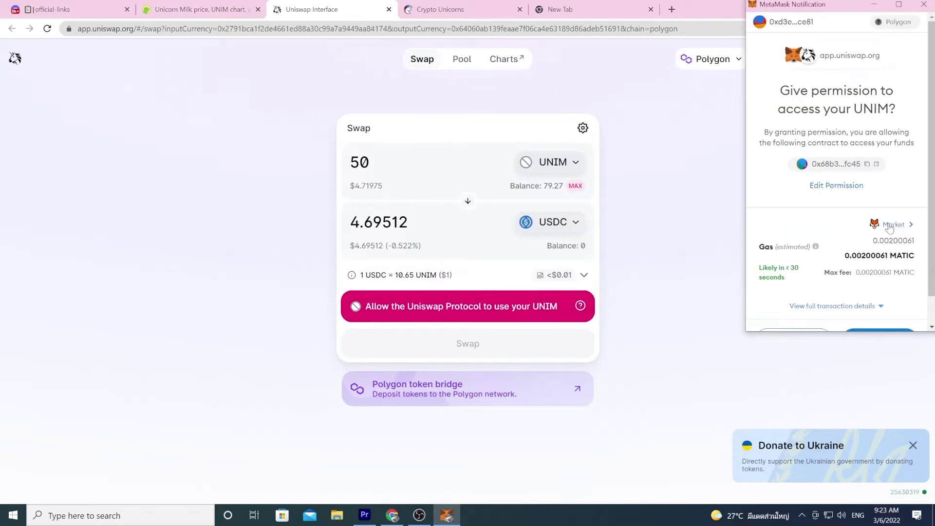
pyautogui.click(890, 226)
pyautogui.click(809, 157)
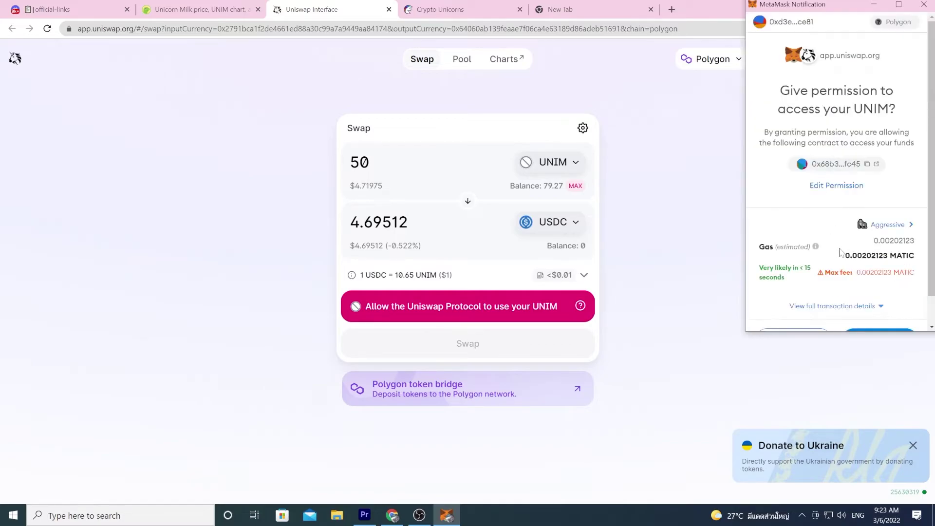
pyautogui.scroll(-2, 840, 253)
pyautogui.click(876, 311)
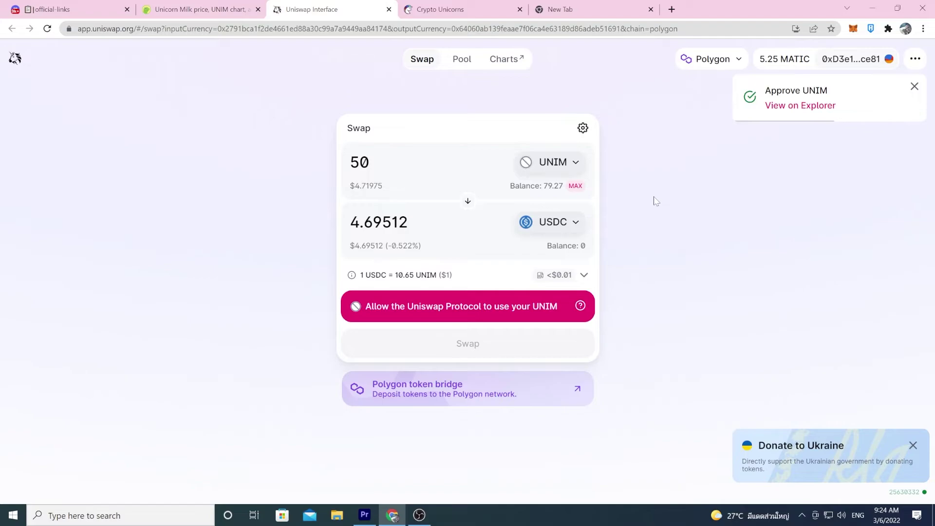
pyautogui.click(916, 89)
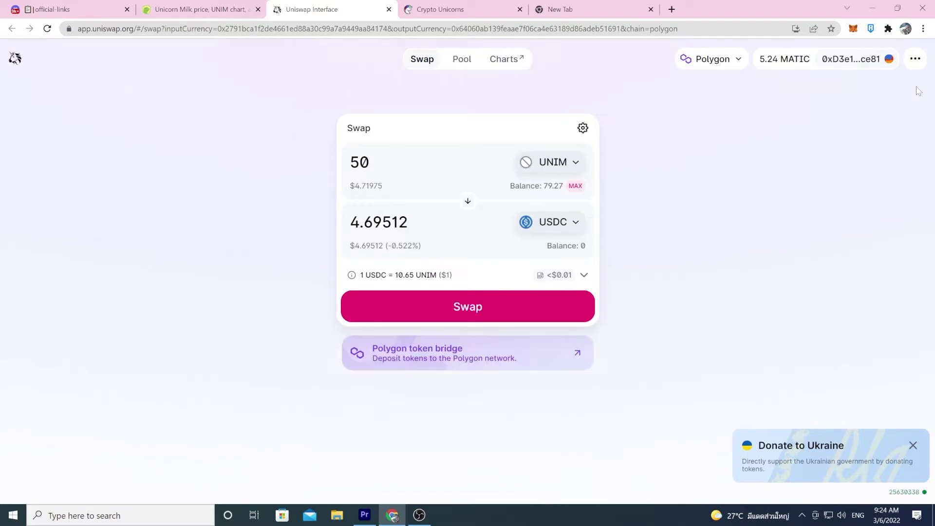
# Swap 50 UNIM for about 4.69512 USDC, confirming in MetaMask with Aggressive gas
pyautogui.click(486, 310)
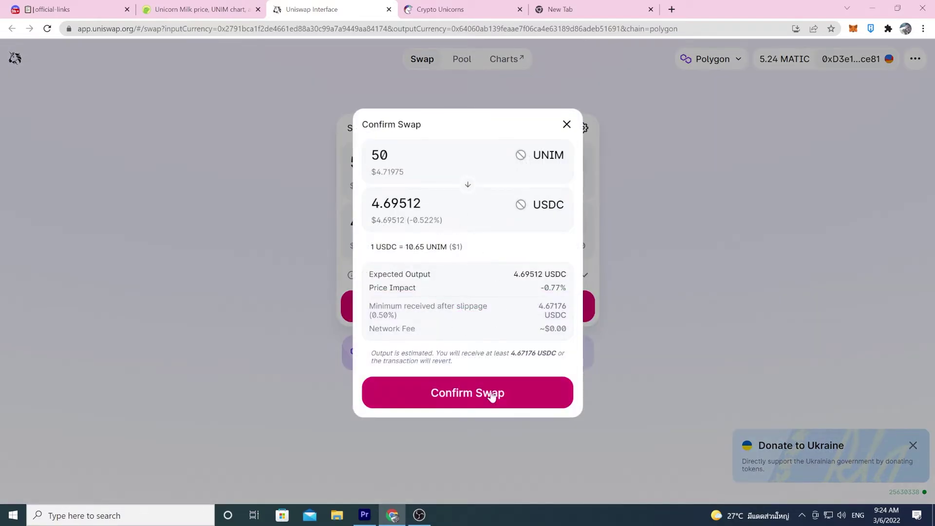
pyautogui.click(486, 396)
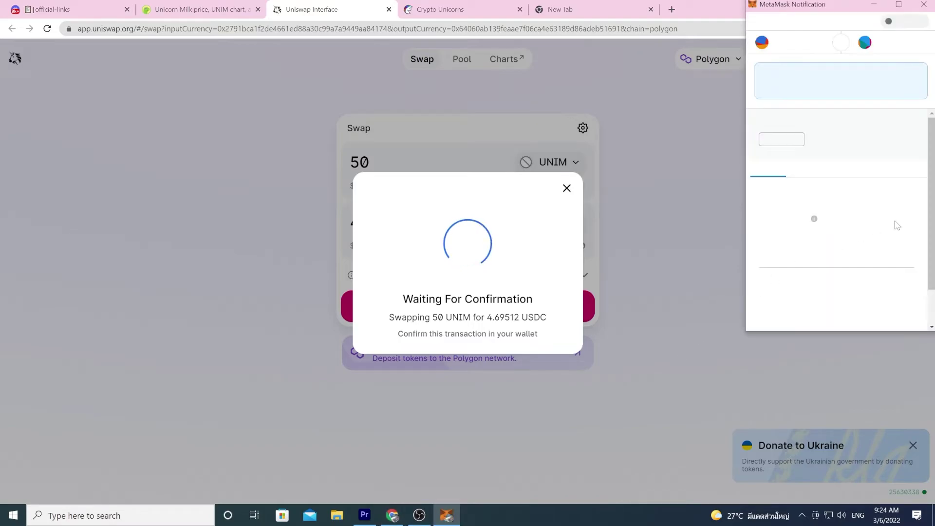
pyautogui.click(889, 197)
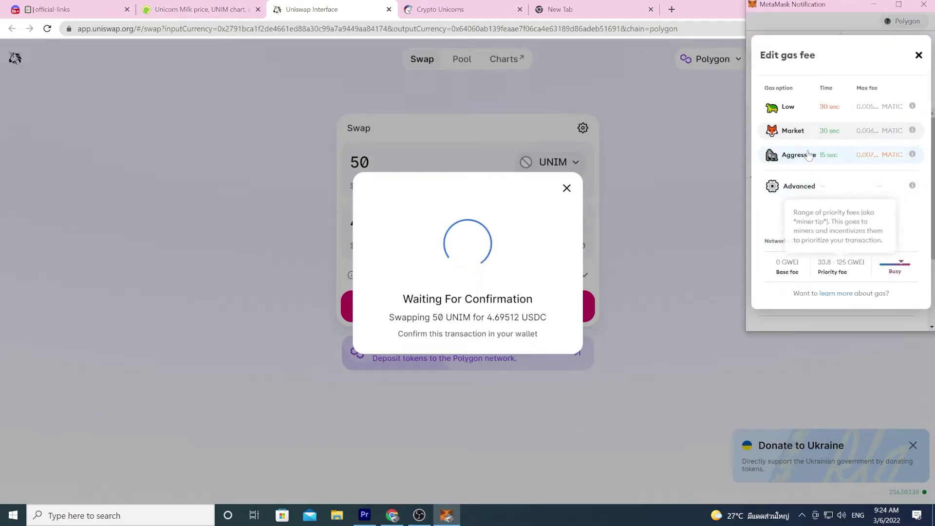
pyautogui.click(836, 155)
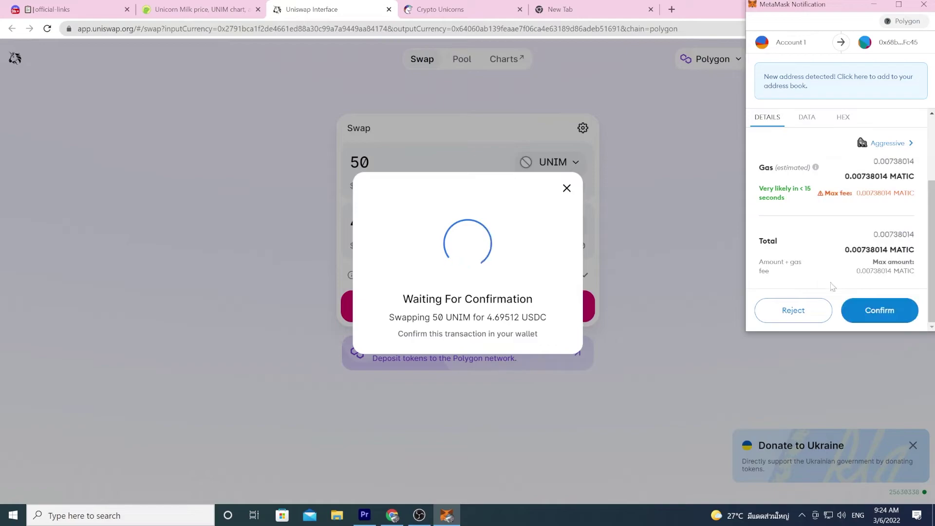
pyautogui.click(859, 310)
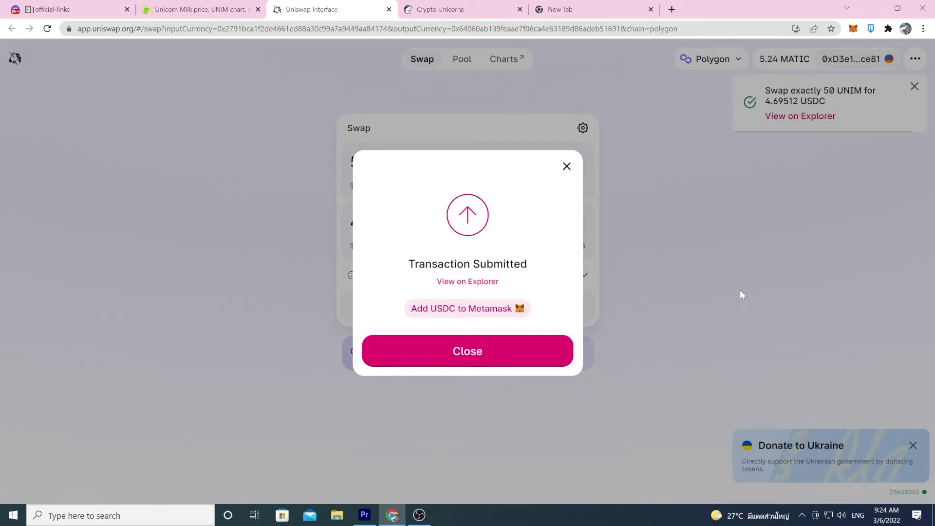
pyautogui.click(560, 359)
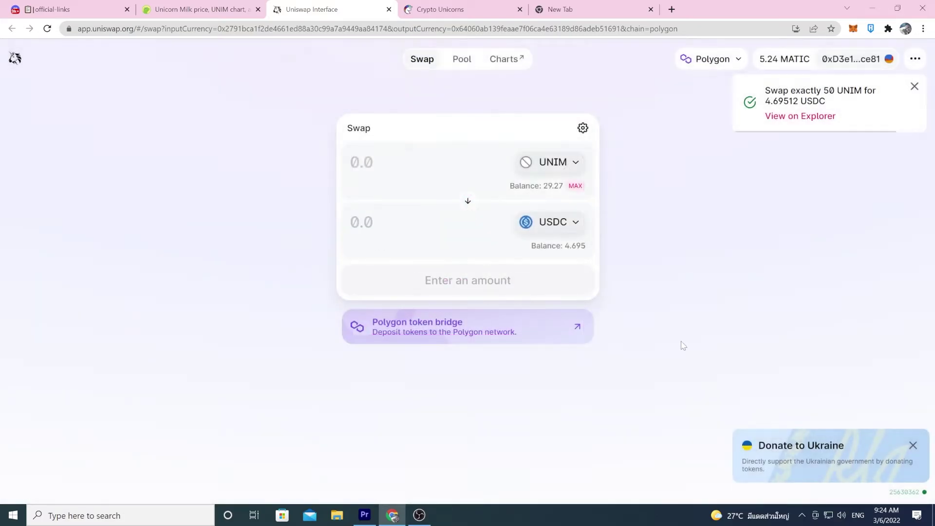
# Check MetaMask Assets for 4.69512 USDC, 29.27996 UNIM and 5.2433 MATIC
pyautogui.click(853, 29)
pyautogui.click(716, 242)
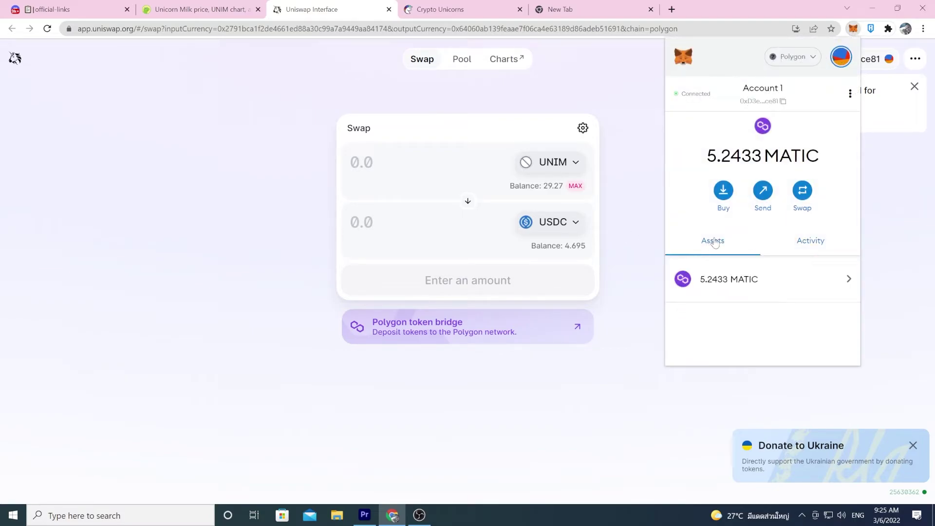
pyautogui.scroll(-3, 726, 251)
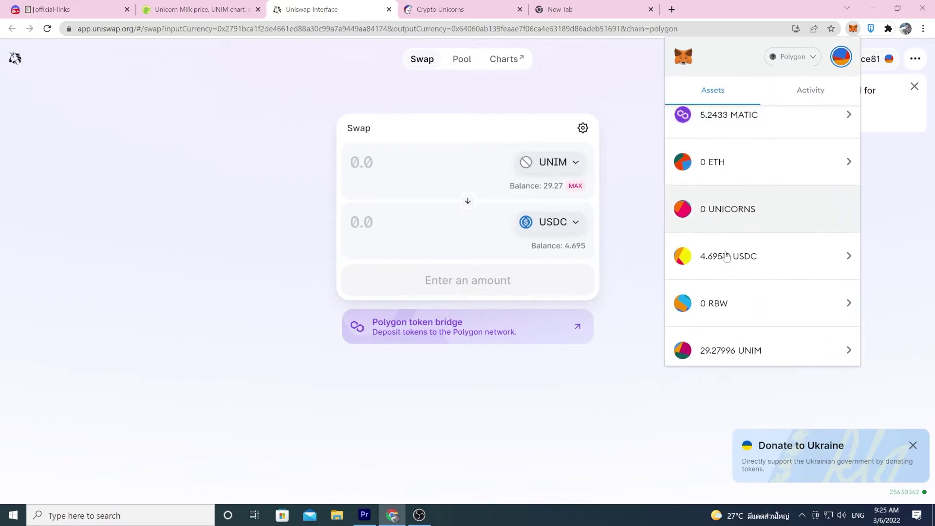
pyautogui.scroll(-2, 726, 256)
pyautogui.scroll(2, 731, 302)
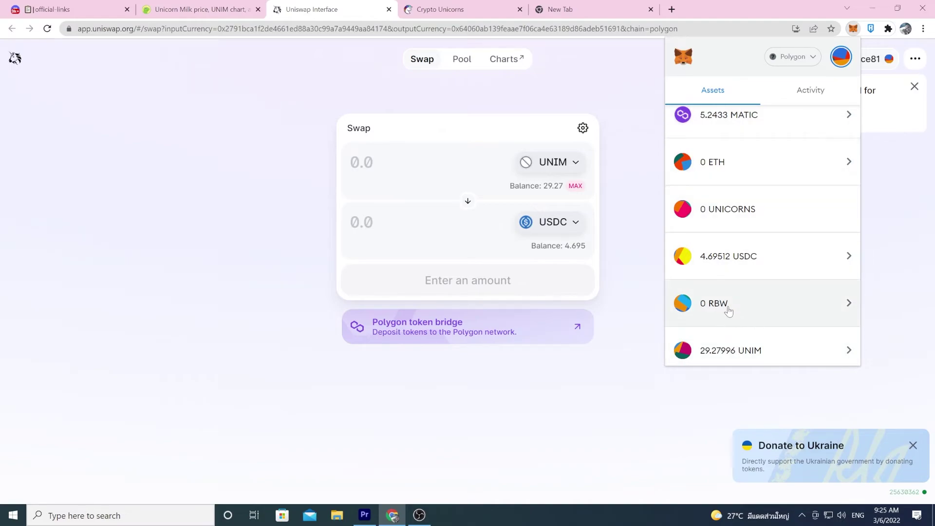
pyautogui.scroll(2, 728, 310)
pyautogui.scroll(-2, 725, 306)
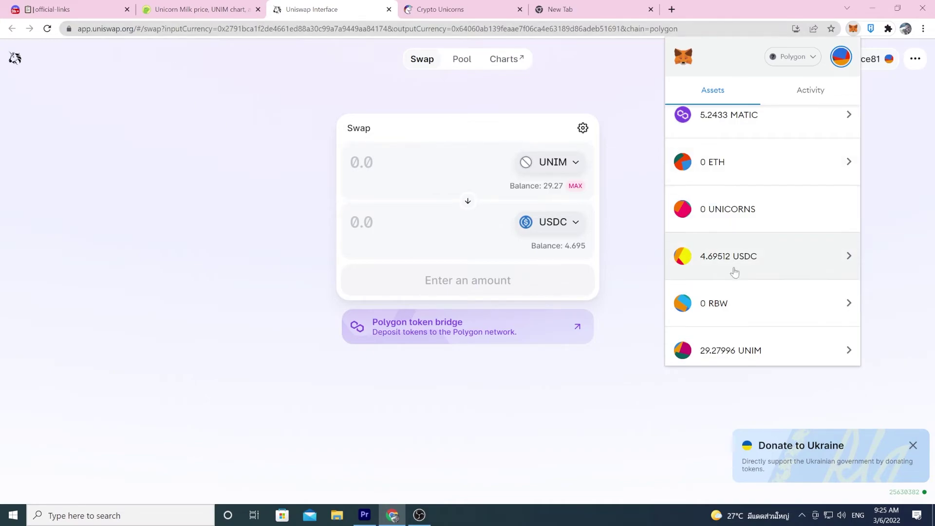
pyautogui.scroll(2, 772, 282)
pyautogui.scroll(-4, 772, 283)
pyautogui.scroll(1, 747, 285)
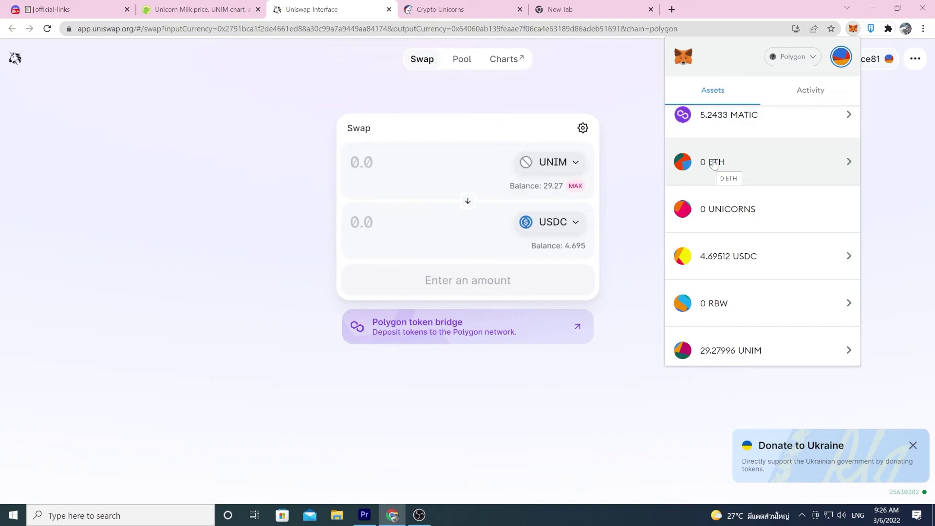
# On the CoinGecko Unicorn Milk page, search the site for 'weth'
pyautogui.click(218, 11)
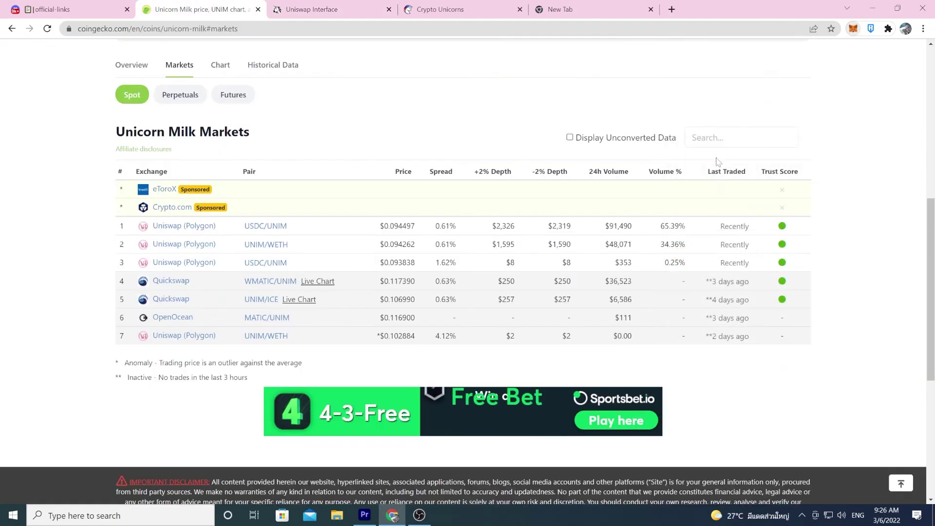
pyautogui.click(693, 137)
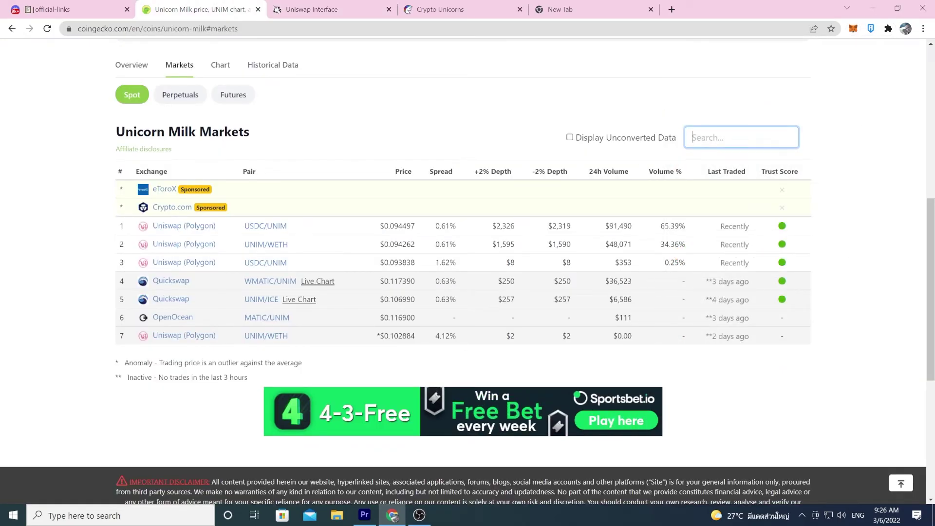
pyautogui.scroll(8, 693, 138)
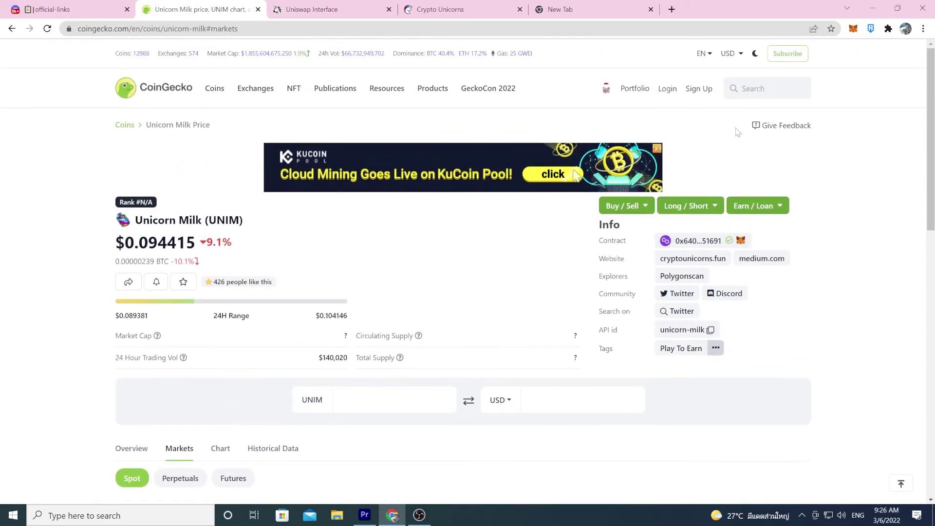
pyautogui.click(760, 88)
pyautogui.write('weth')
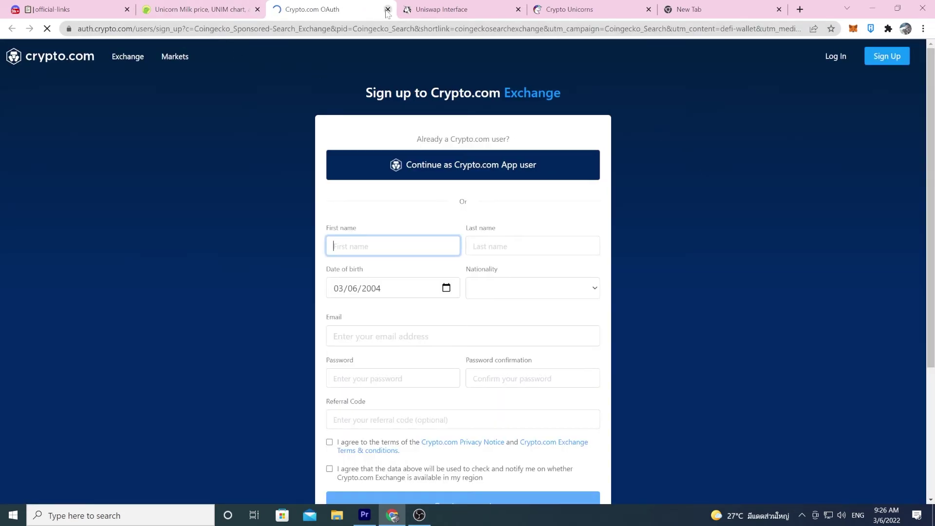
# Close the stray sign-up page, open the WETH coin page and list its contracts
pyautogui.click(388, 10)
pyautogui.click(831, 115)
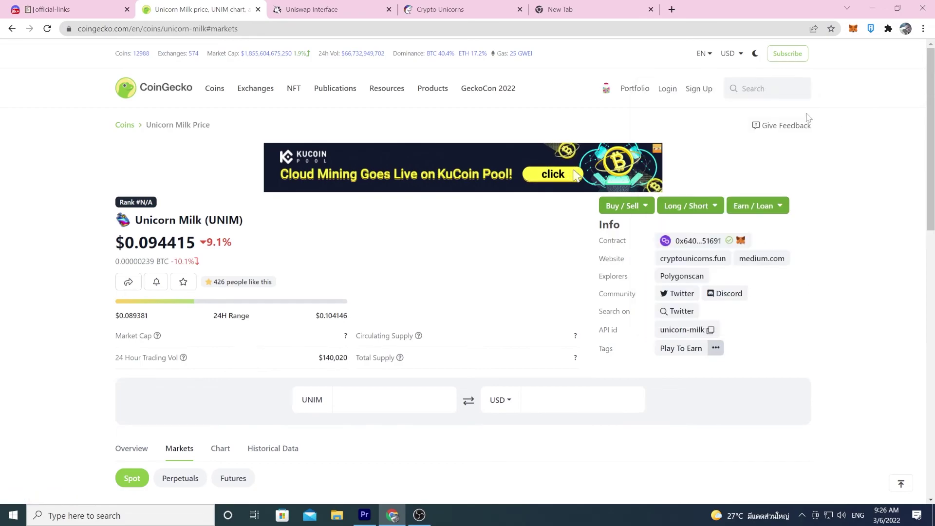
pyautogui.click(753, 89)
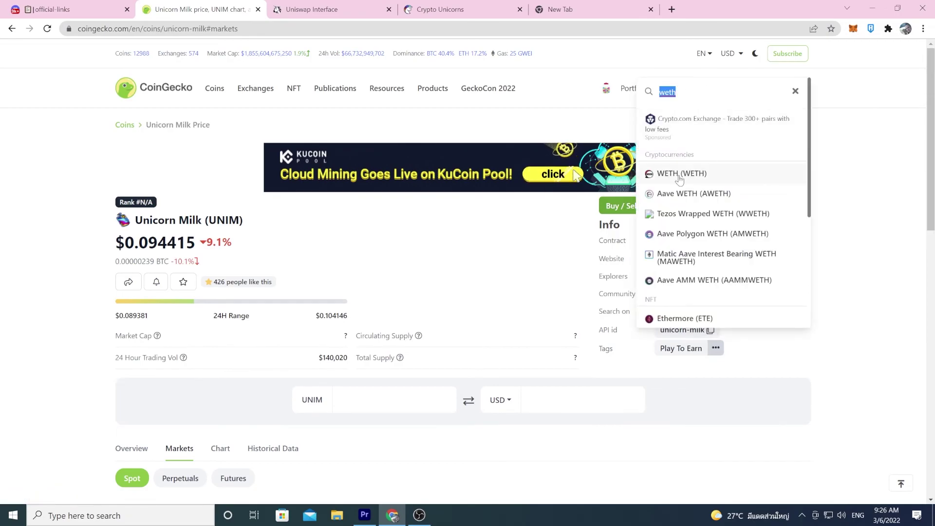
pyautogui.click(660, 176)
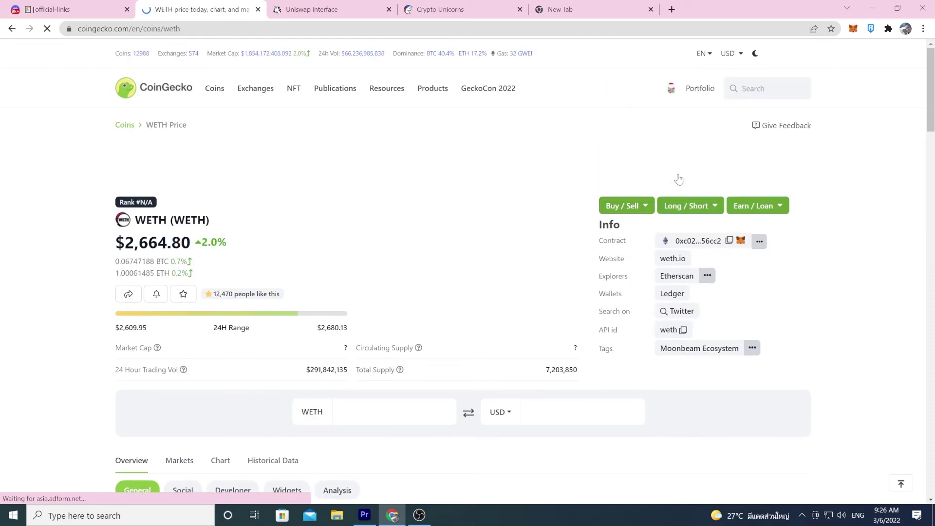
pyautogui.click(759, 242)
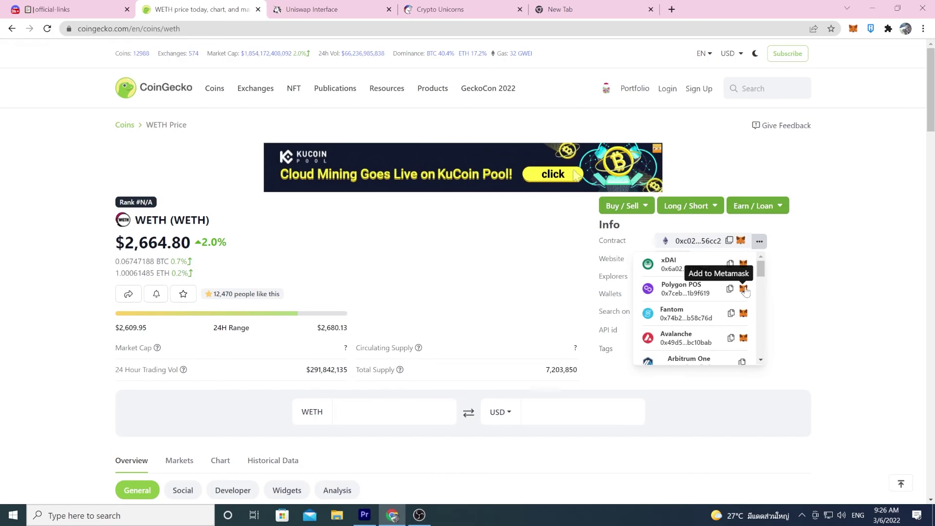
# Add Polygon POS WETH to MetaMask, verify it shows 0 WETH, then reopen the contracts list
pyautogui.click(744, 289)
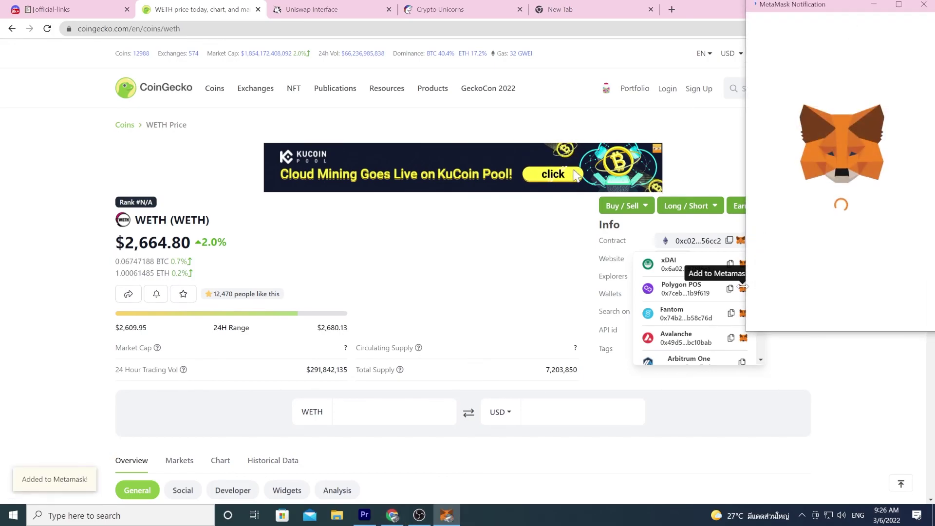
pyautogui.click(867, 311)
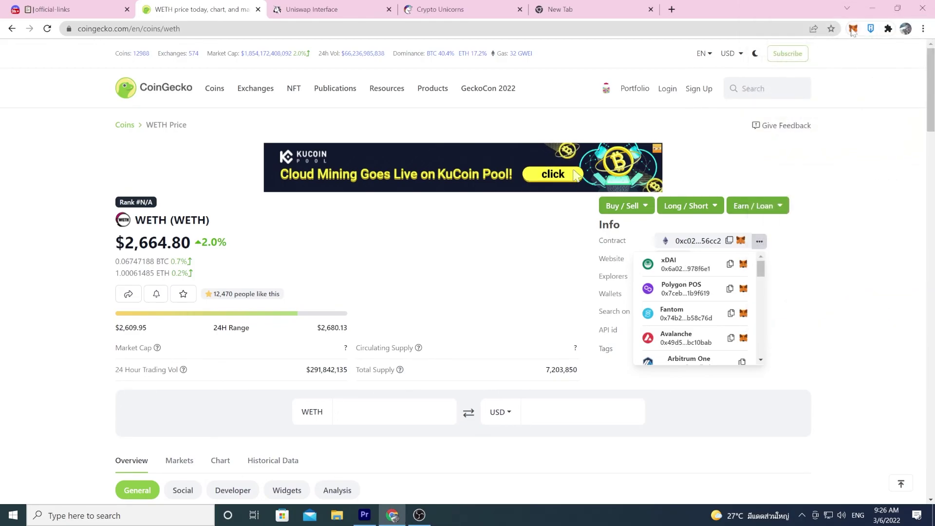
pyautogui.click(853, 28)
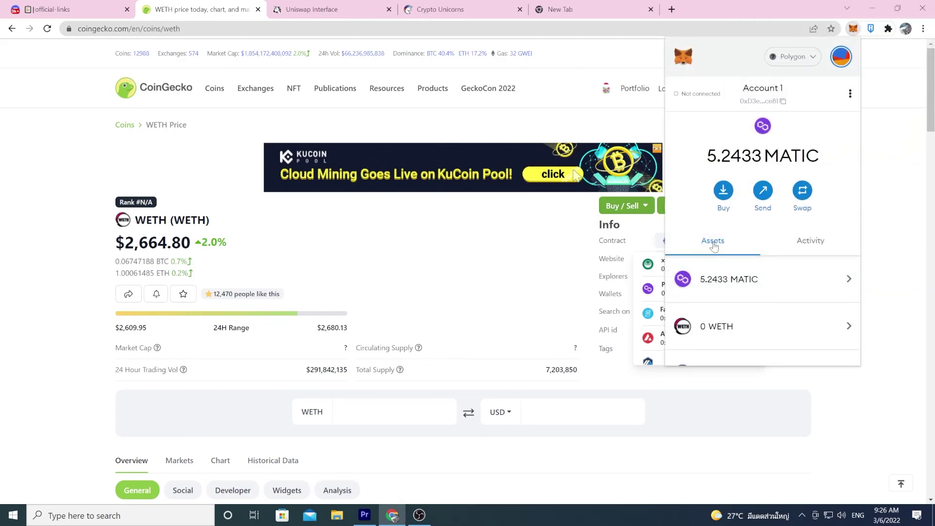
pyautogui.scroll(-3, 755, 255)
pyautogui.scroll(-2, 755, 250)
pyautogui.scroll(2, 756, 292)
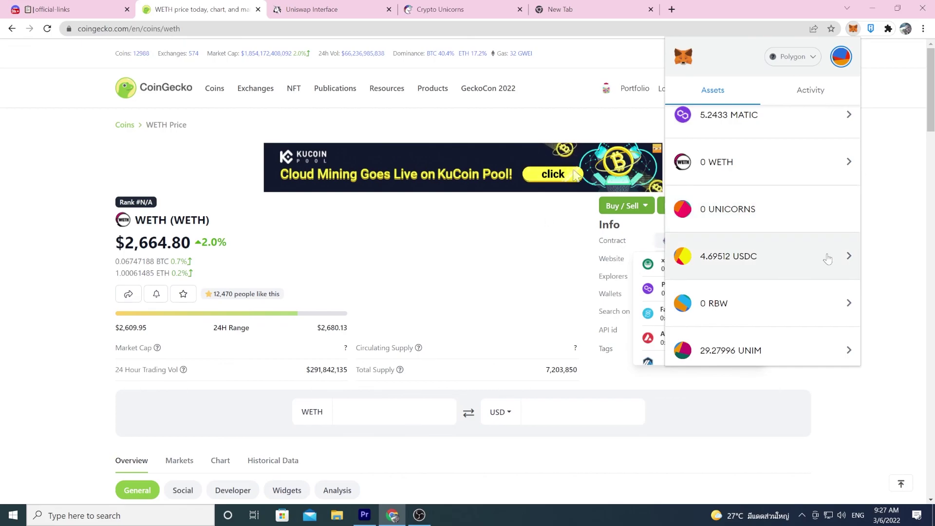
pyautogui.press('Escape')
pyautogui.click(760, 242)
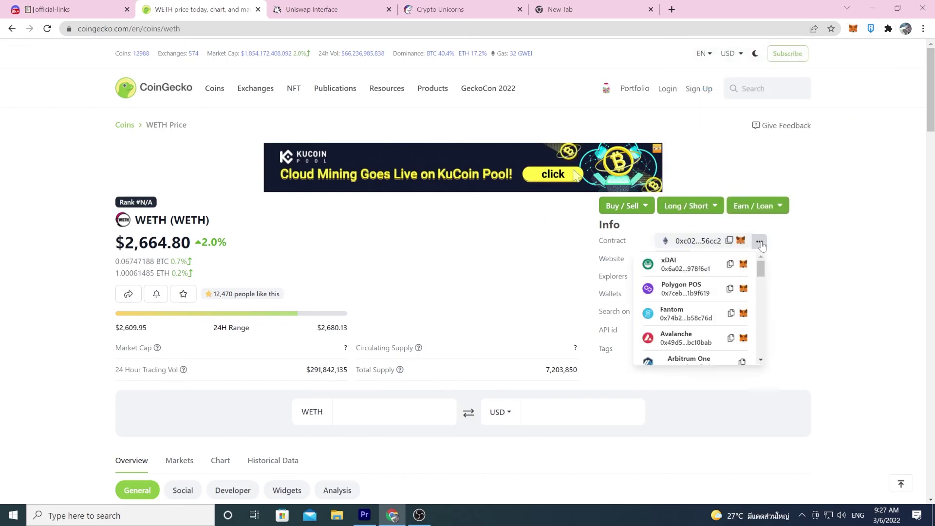